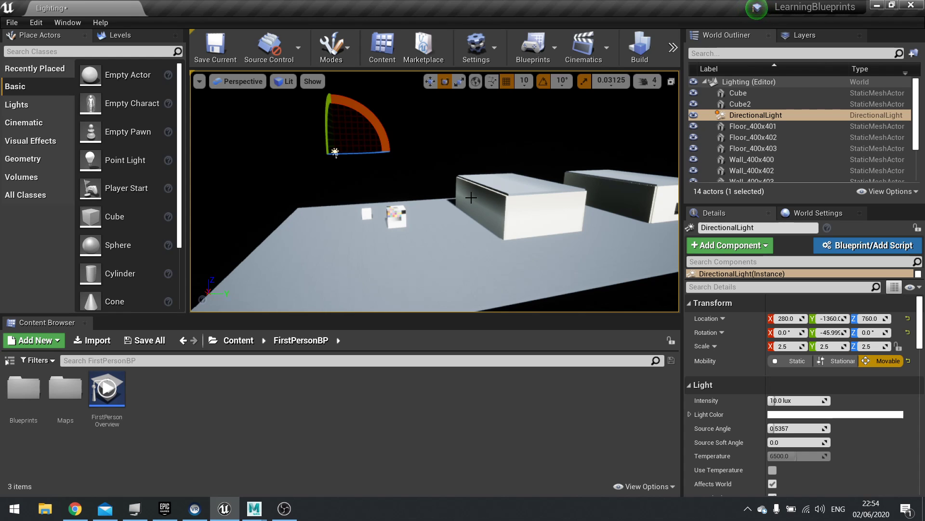
Examine how the directional light falls on the cubes and rooms, ending inside the enclosed room
right_click_drag(464, 162, 465, 199)
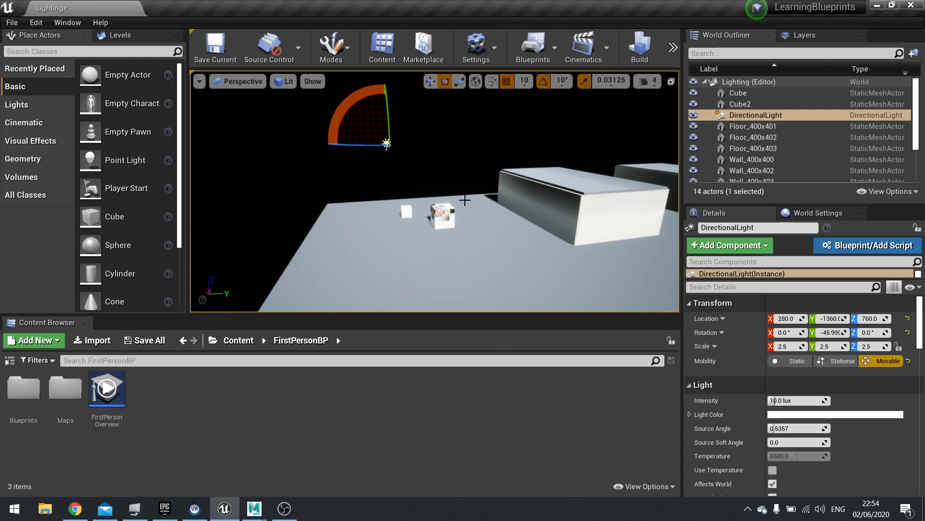
right_click_drag(465, 195, 492, 193)
key("d")
key("w")
right_click_drag(352, 87, 460, 255)
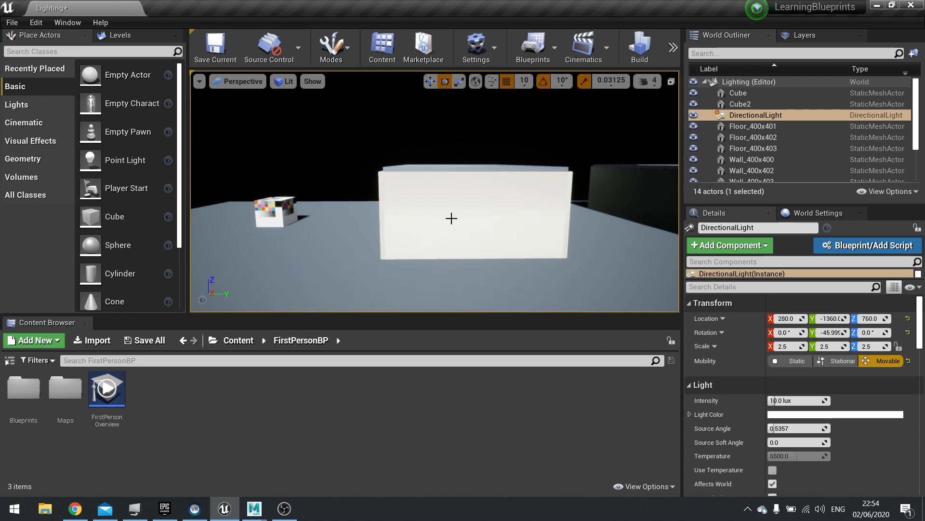
mouse_move(450, 217)
right_mouse_down()
mouse_move(431, 219)
mouse_move(460, 217)
right_mouse_up()
key("w")
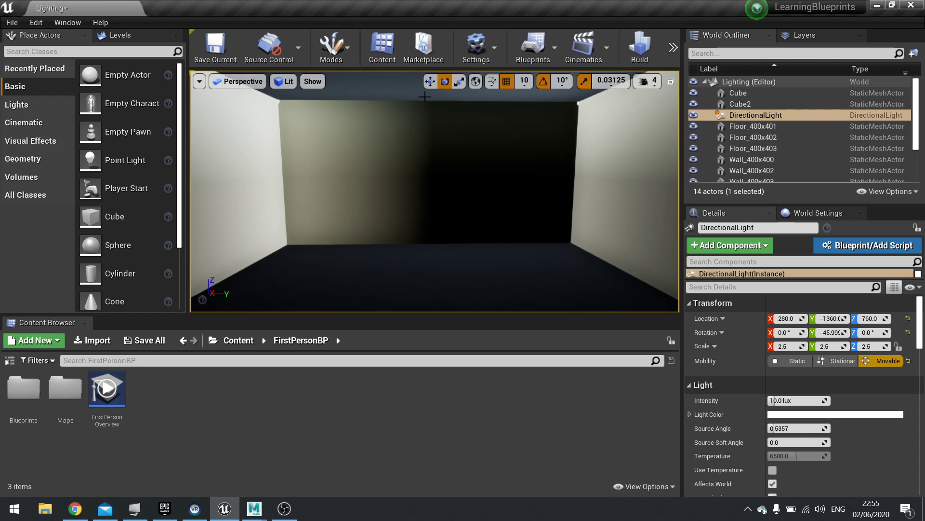
Disable Auto Exposure in the project's rendering settings
left_click(39, 24)
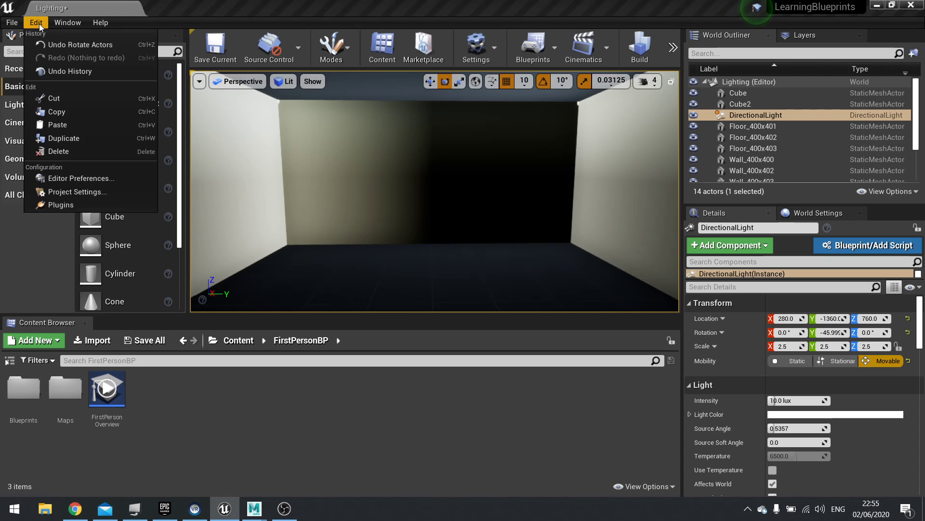
left_click(74, 191)
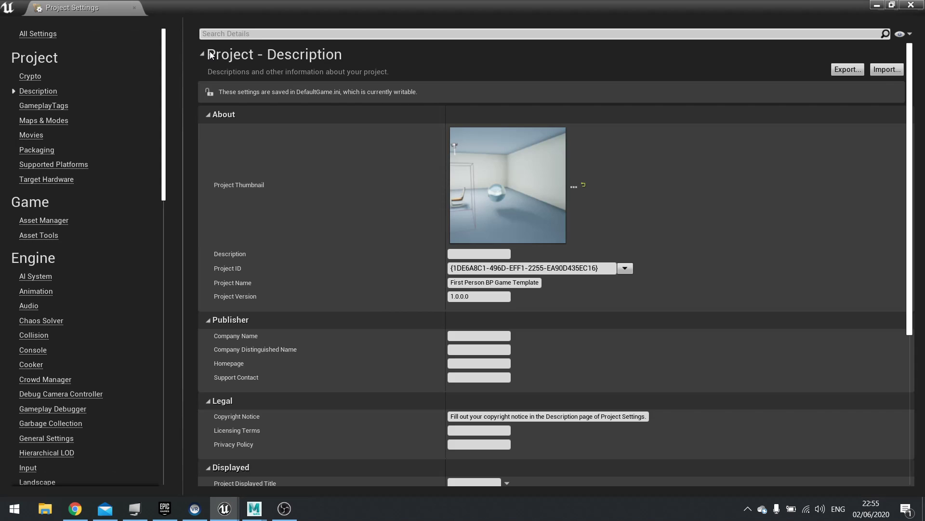
left_click(246, 33)
type("auto ex")
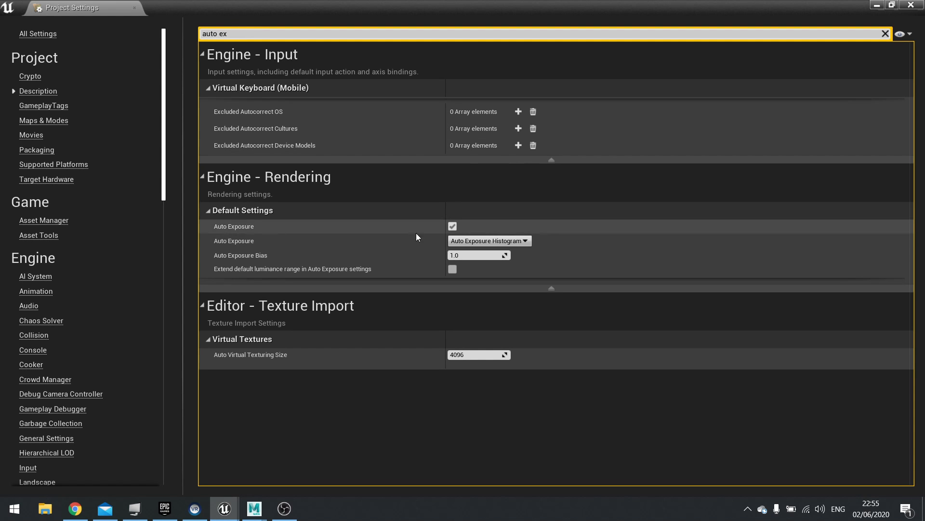
left_click(452, 226)
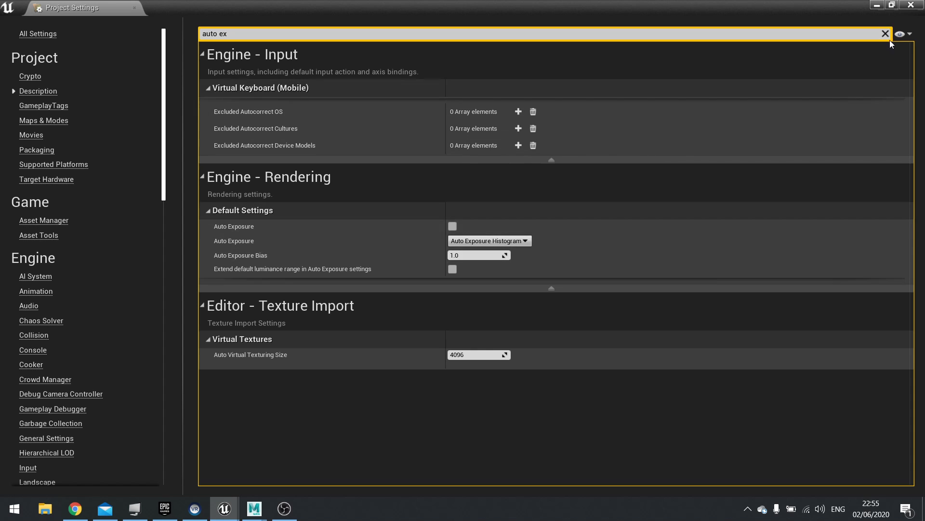
left_click(910, 7)
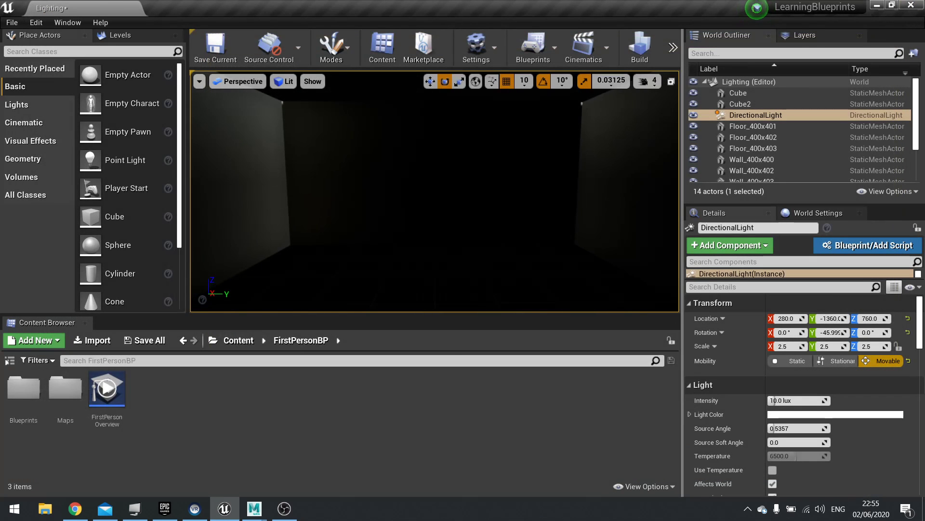
Re-enable Auto Exposure in the project's rendering settings
right_click_drag(488, 160, 454, 160)
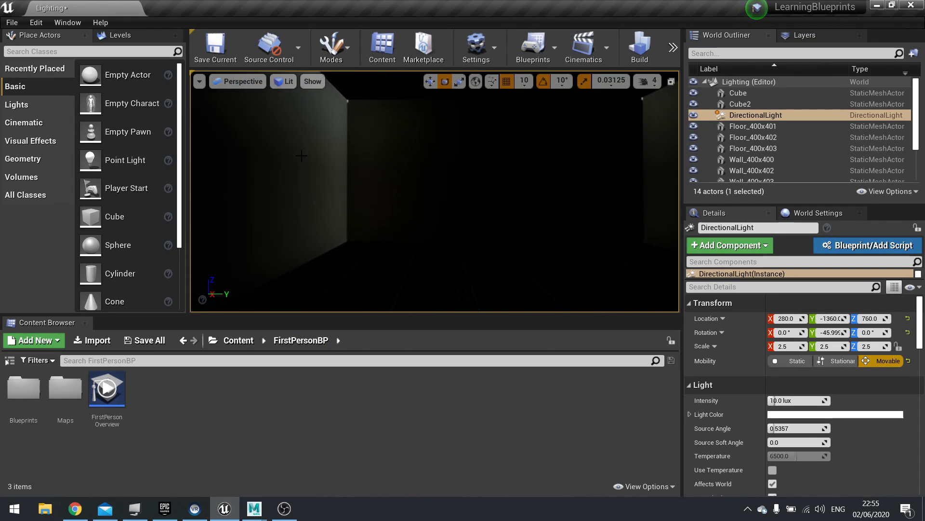
left_click(38, 22)
left_click(82, 188)
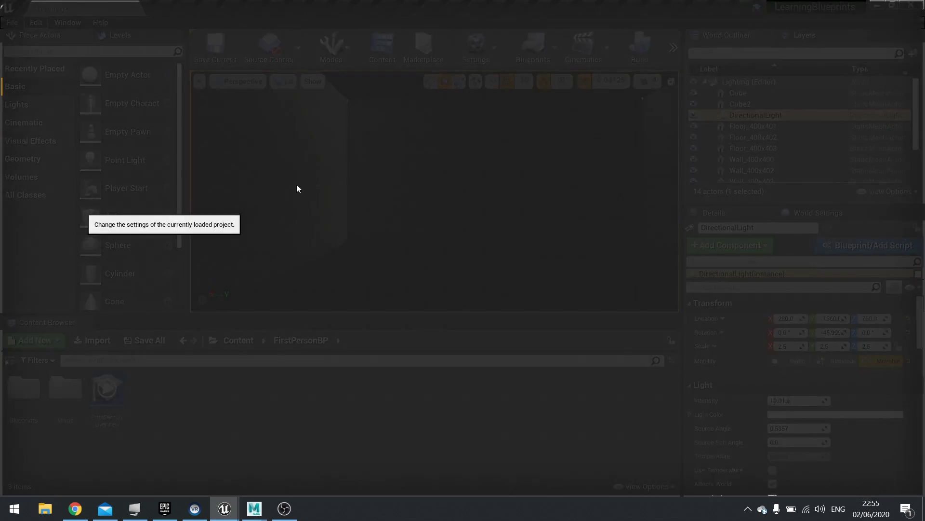
left_click(227, 34)
type("a")
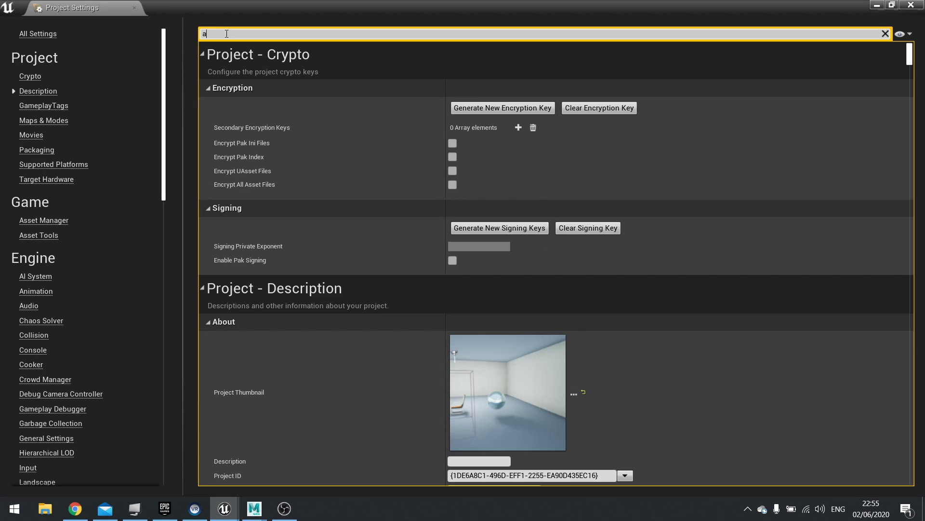
type("uto expo")
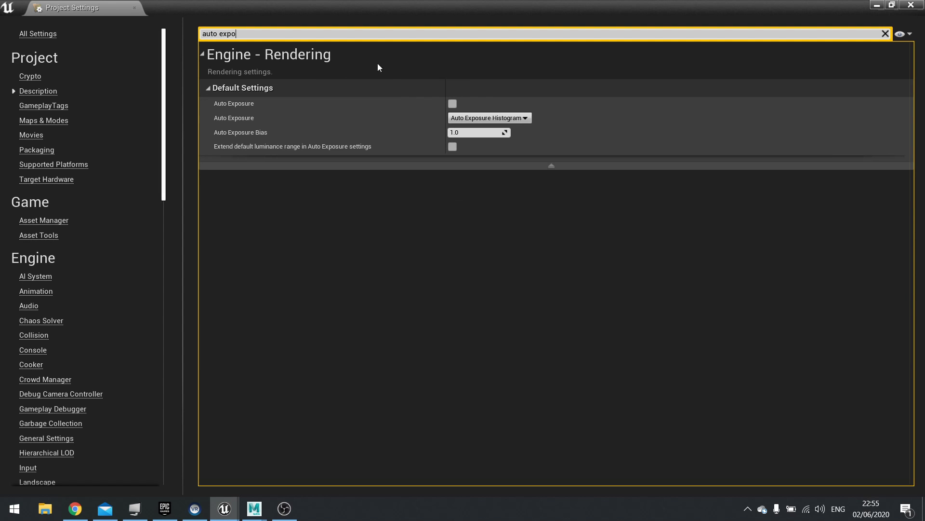
left_click(452, 104)
left_click(911, 5)
Turn off the viewport's Game Settings exposure inside the room and raise the EV100 value
right_click_drag(435, 192, 475, 203)
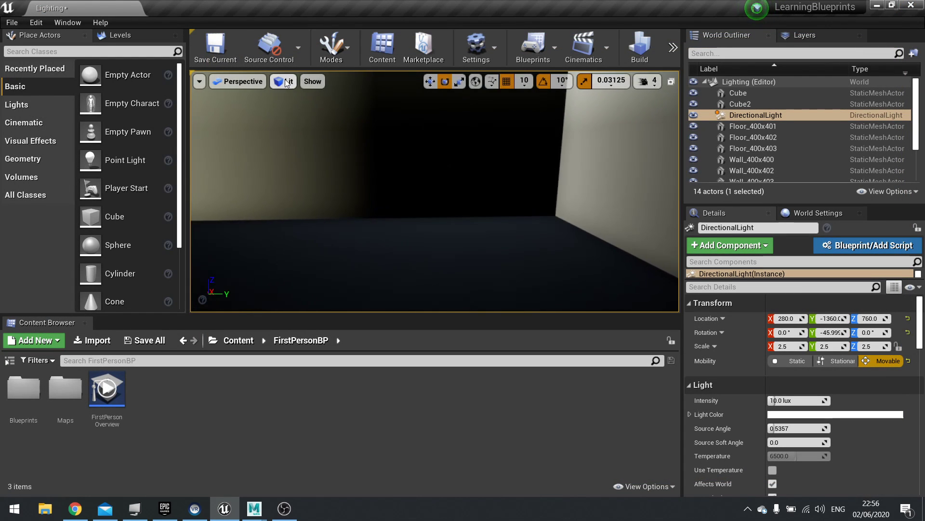
left_click(289, 84)
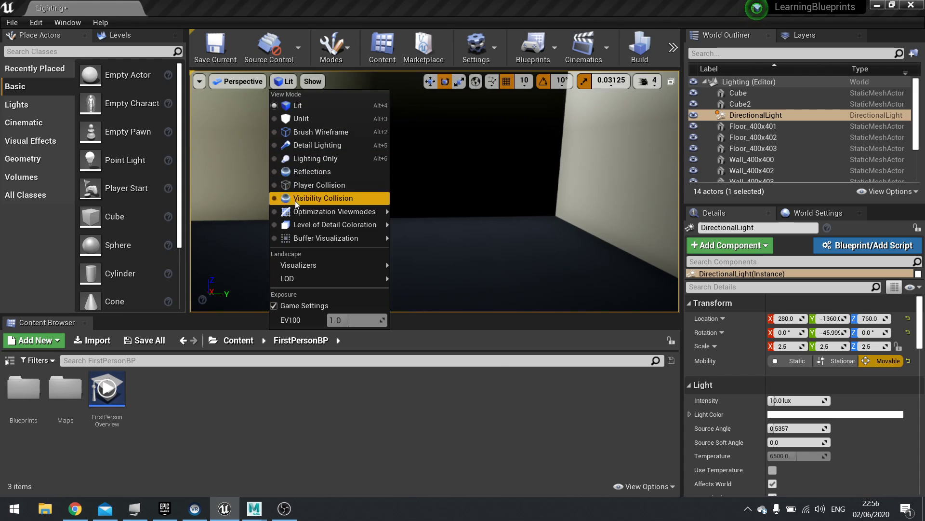
left_click(274, 305)
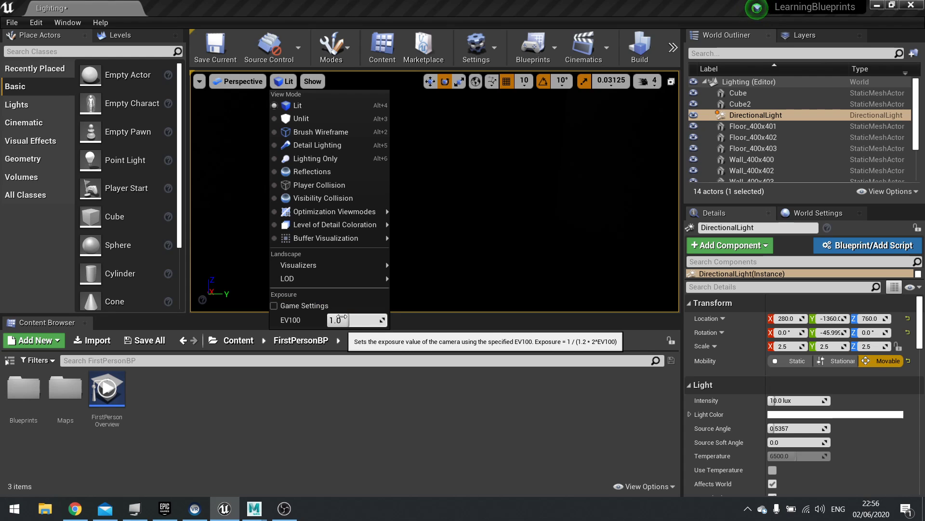
right_click_drag(400, 285, 486, 313)
key("a")
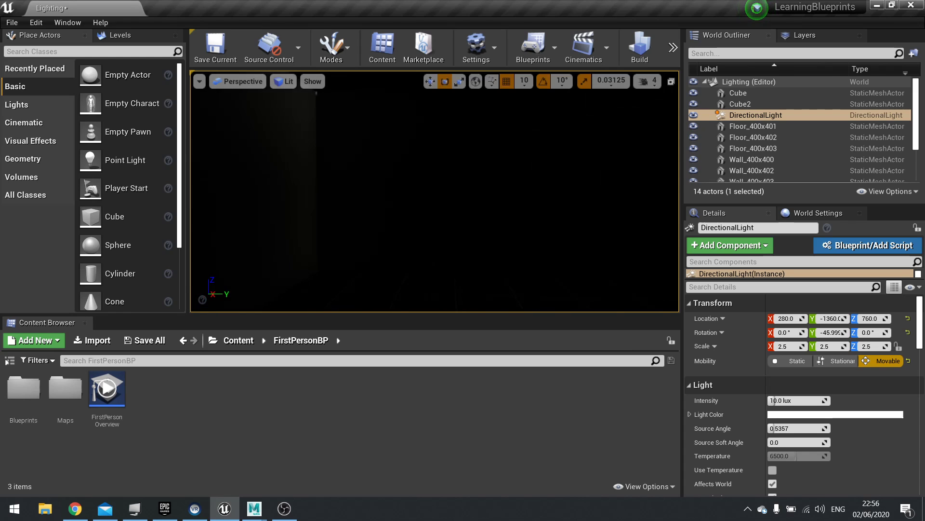
left_click(285, 81)
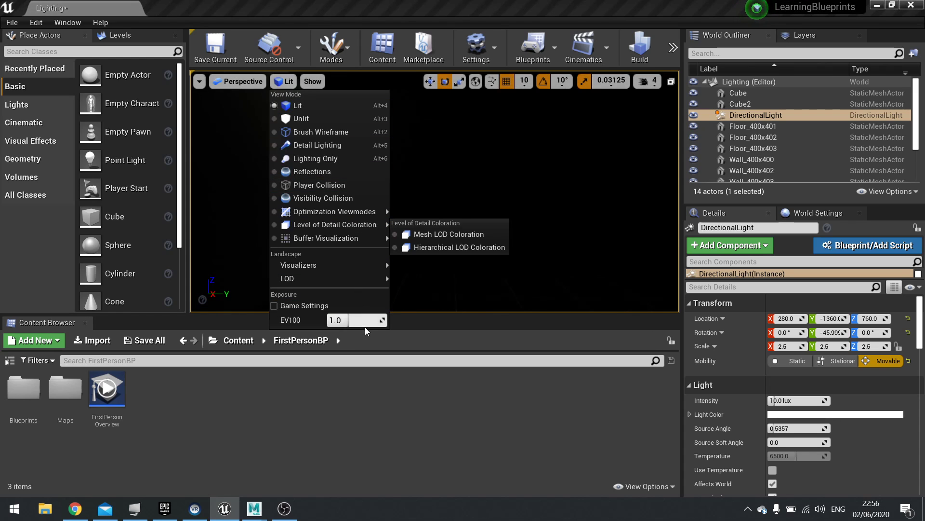
left_click_drag(347, 320, 376, 320)
key("Escape")
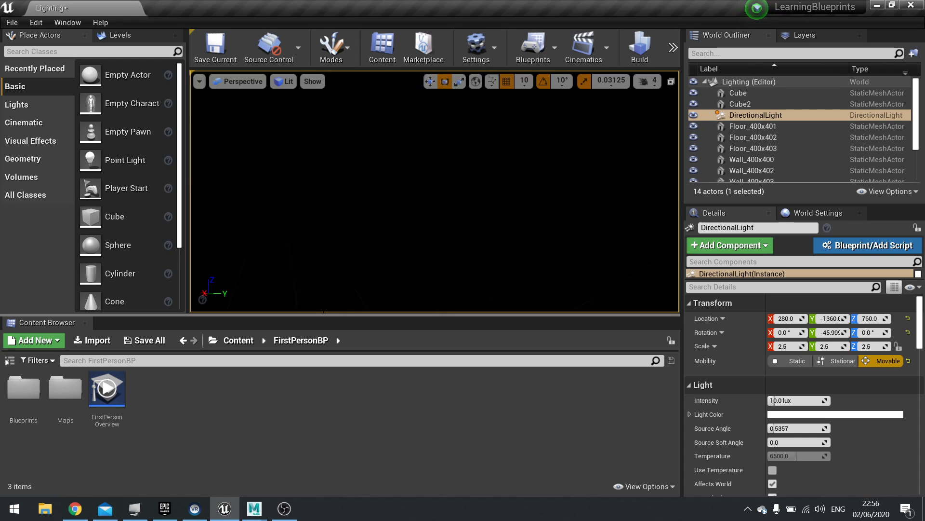
Try a lower viewport EV100, raise it to about 10.88, and restore Game Settings exposure
left_click(285, 81)
left_click_drag(352, 320, 334, 320)
right_click_drag(555, 241, 583, 241)
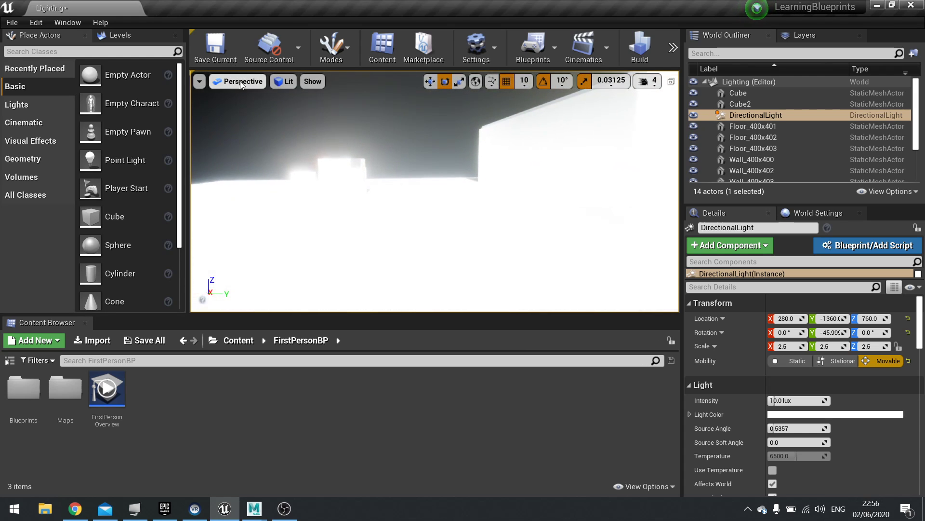
left_click(285, 81)
left_click_drag(338, 320, 373, 321)
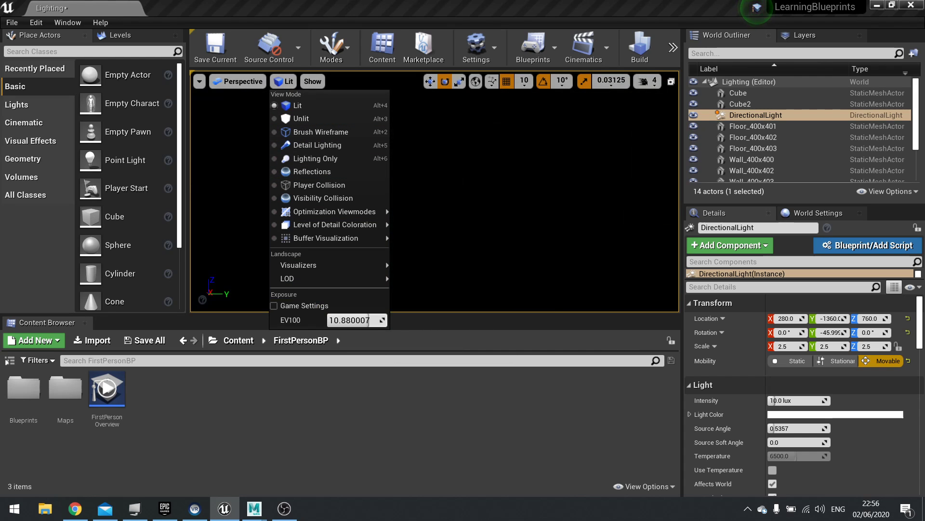
left_click(274, 306)
Find Auto Exposure in the project's rendering settings and leave it switched off
right_click_drag(434, 190, 395, 191)
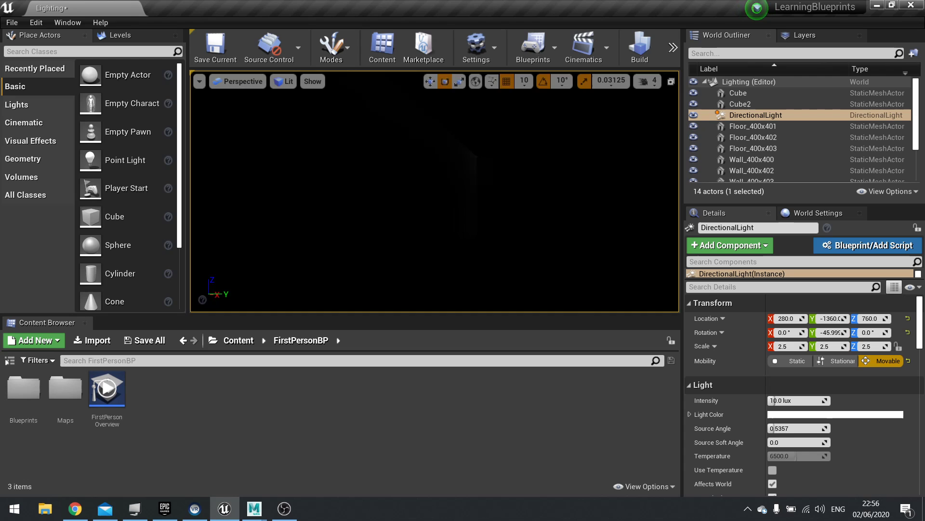
left_click(36, 25)
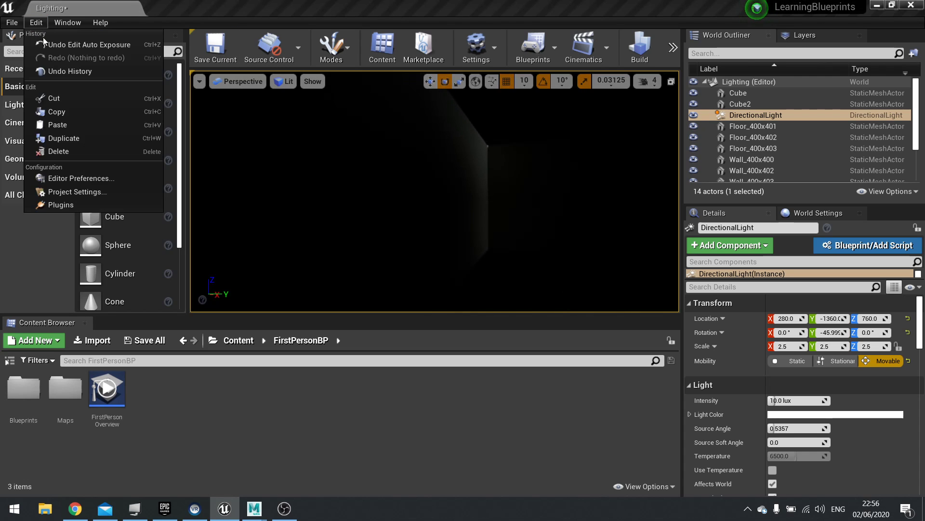
mouse_move(53, 22)
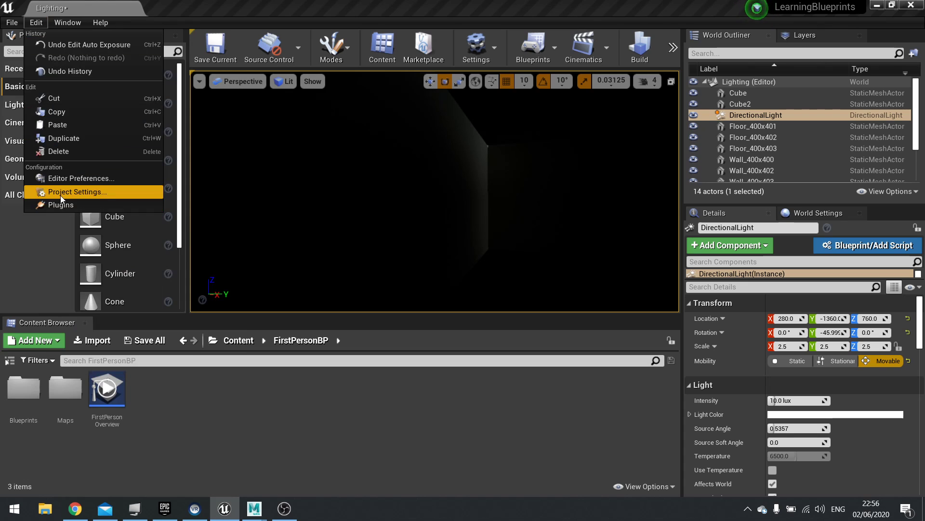
left_click(60, 195)
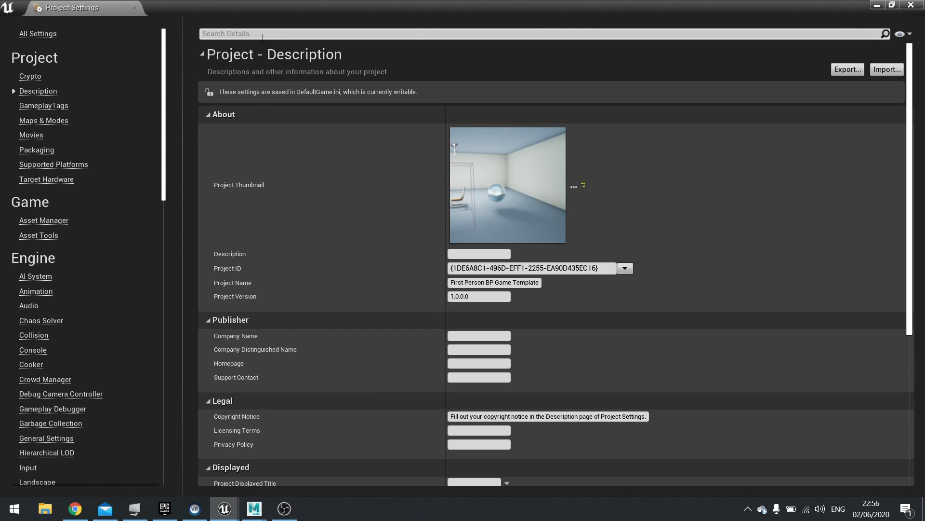
left_click(263, 35)
type("auto e")
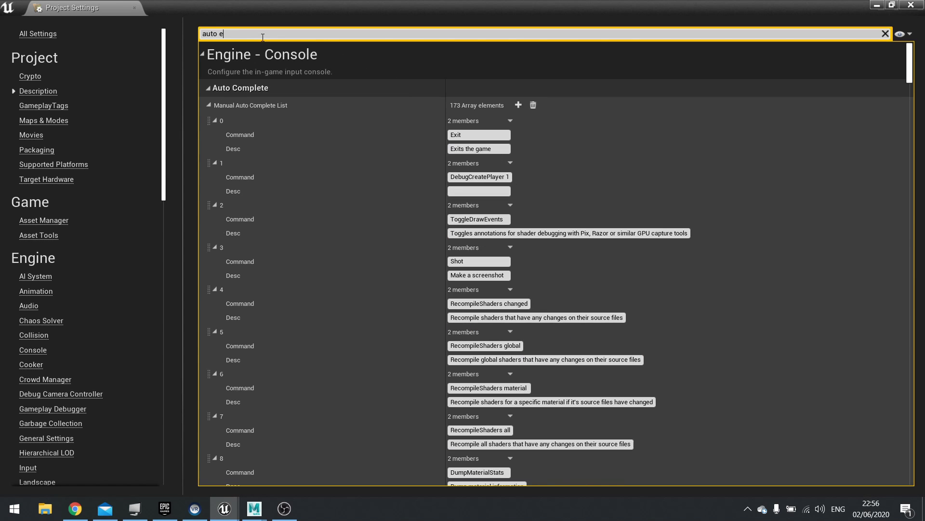
type("x")
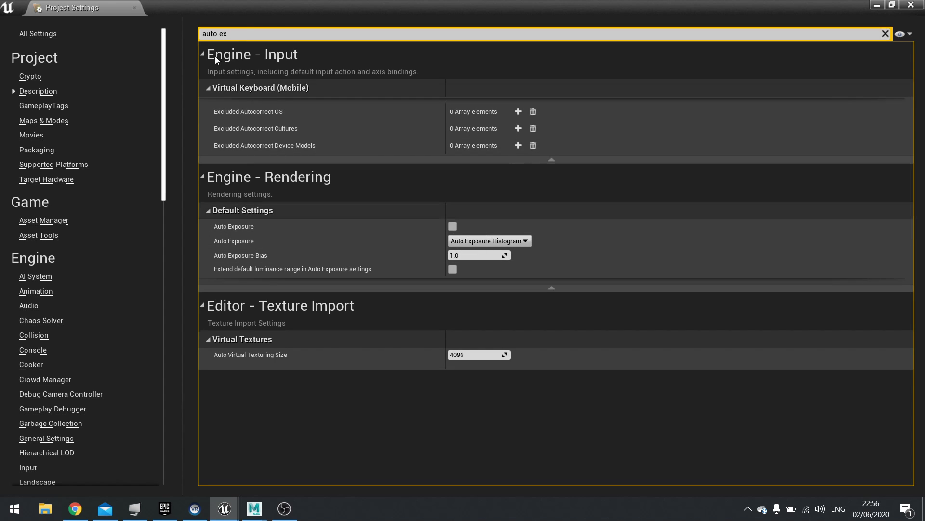
left_click(911, 5)
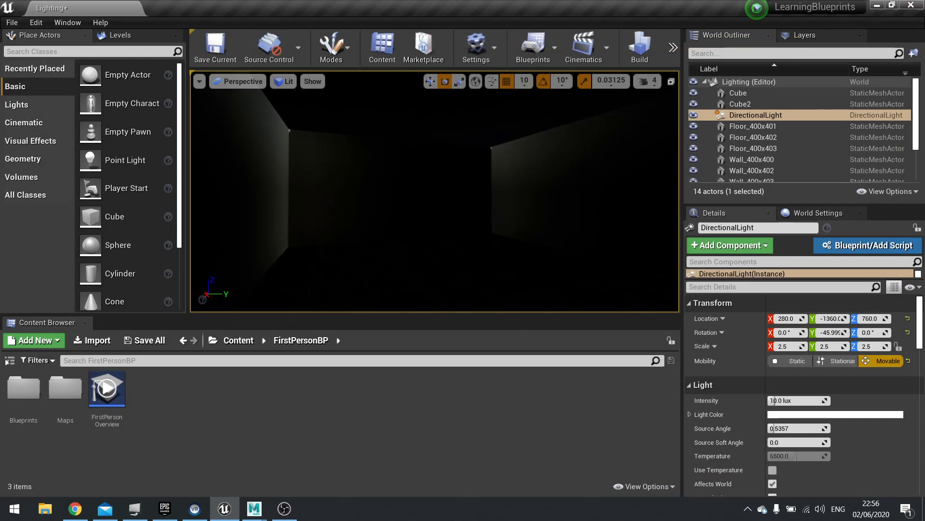
Place a Spot Light on the dark room's floor at about X 1010, Y 380, Z 50
right_click_drag(433, 190, 304, 132)
right_click_drag(359, 185, 371, 182)
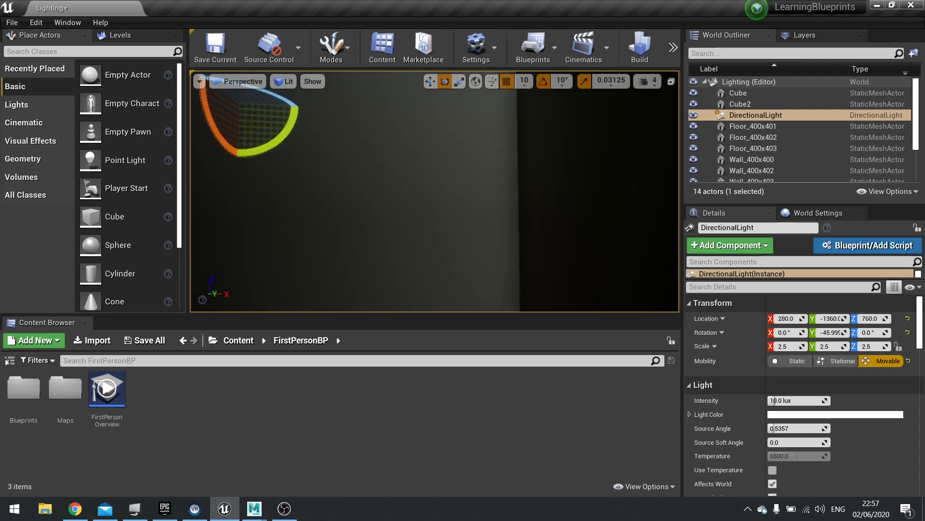
right_click_drag(435, 191, 588, 191)
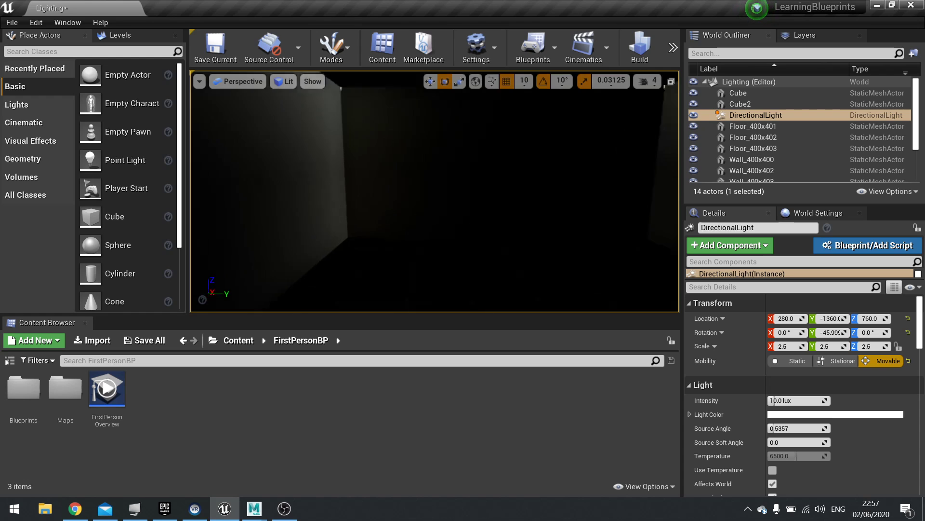
right_click_drag(378, 199, 298, 202)
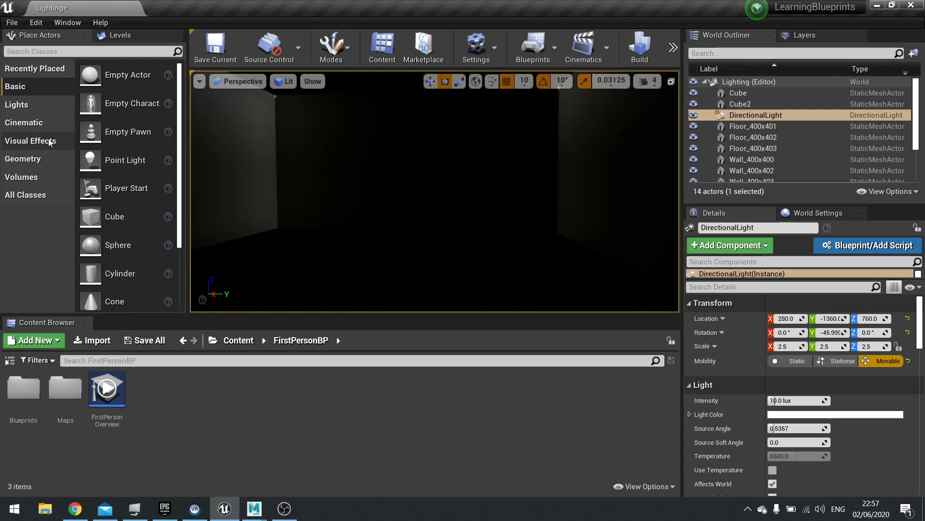
left_click(23, 105)
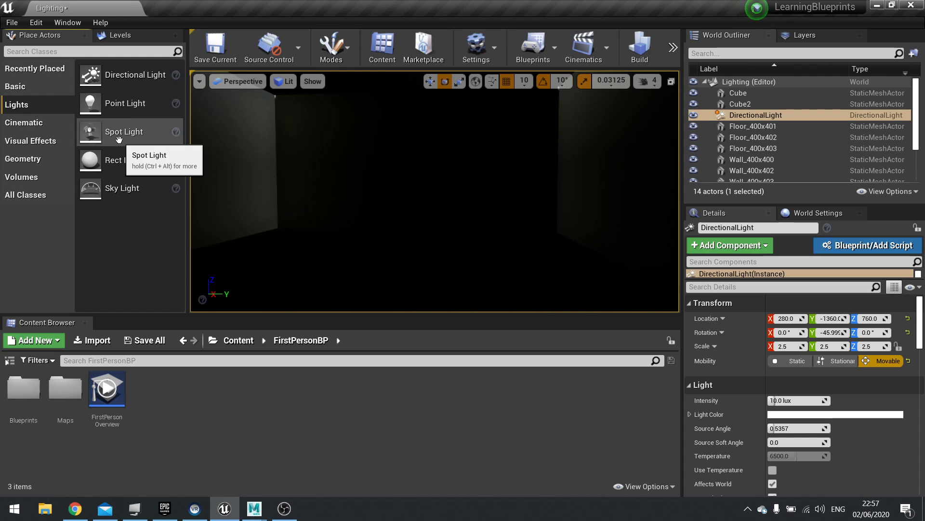
left_click_drag(121, 136, 385, 224)
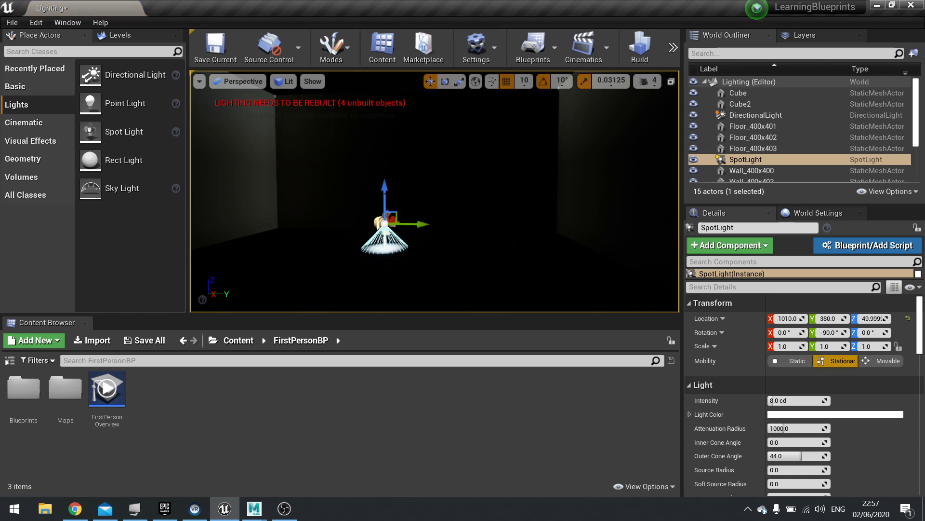
Raise the spot light to Z 350 near the ceiling and inspect its cone
left_click_drag(384, 187, 382, 51)
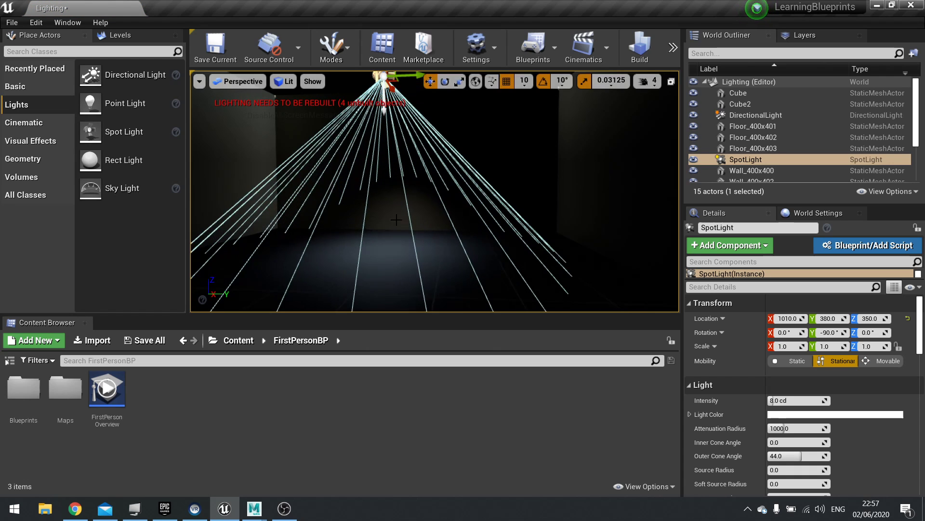
key("f")
left_click_drag(417, 168, 417, 168)
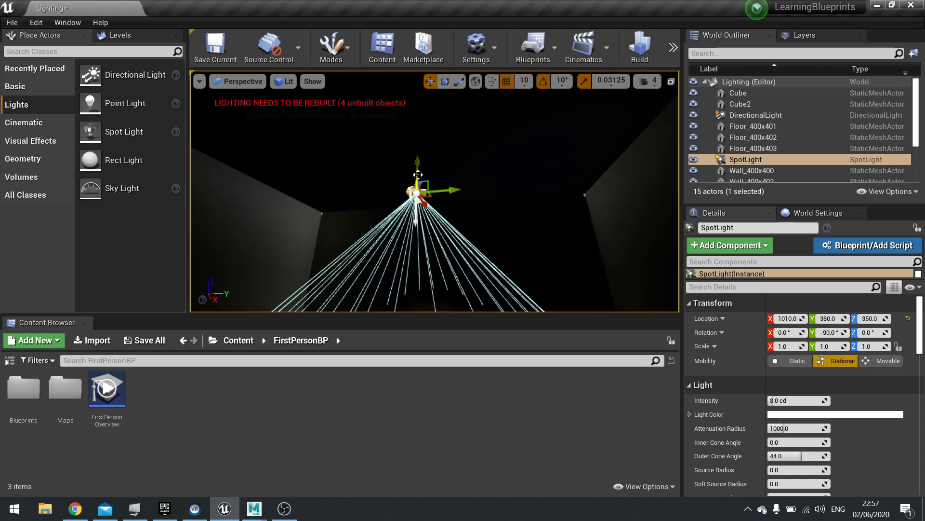
right_click_drag(417, 167, 413, 259)
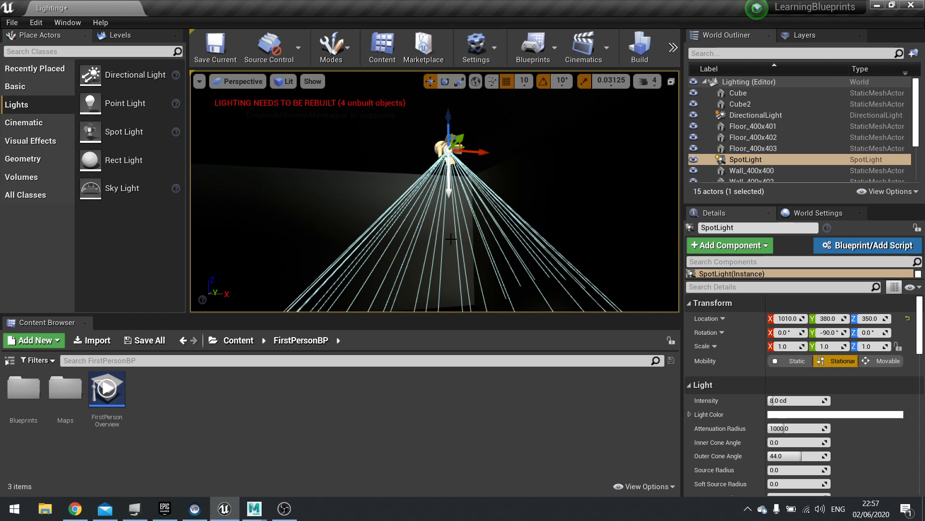
Raise the spot light to Z 380, close to the room's ceiling
right_click_drag(423, 220, 458, 226)
left_click_drag(372, 127, 367, 98)
right_click_drag(367, 90, 455, 96)
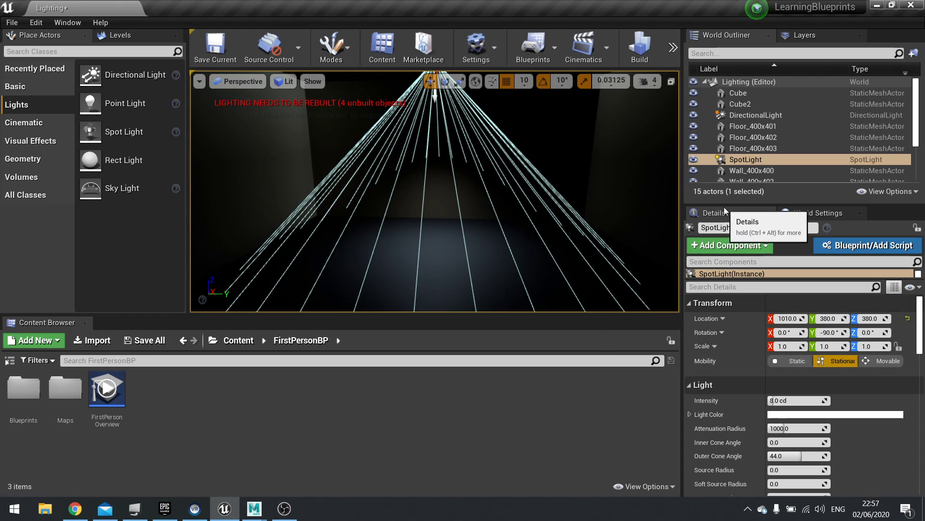
Widen the spot light's outer cone angle to 80 and set its inner cone angle to about 33.5
left_click_drag(724, 205, 721, 115)
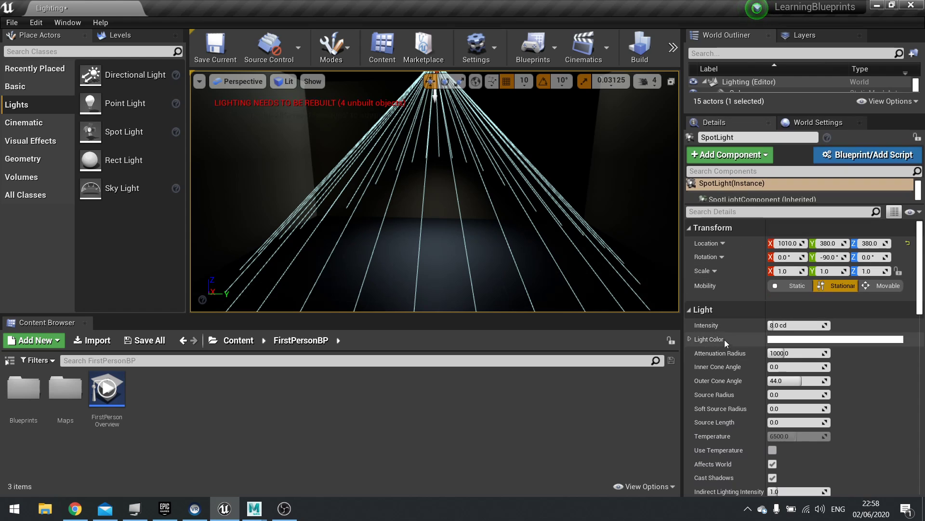
scroll(735, 334, "down", 3)
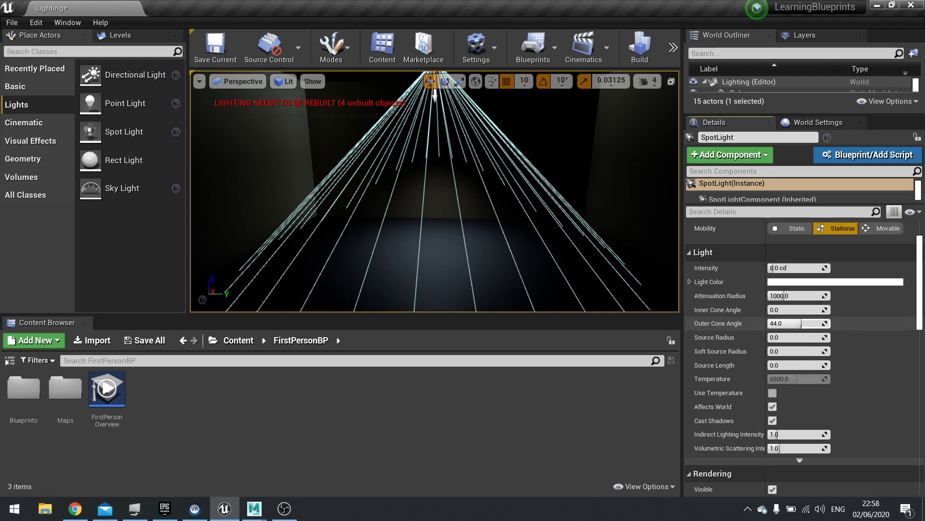
left_click_drag(802, 323, 833, 323)
right_click_drag(434, 192, 424, 173)
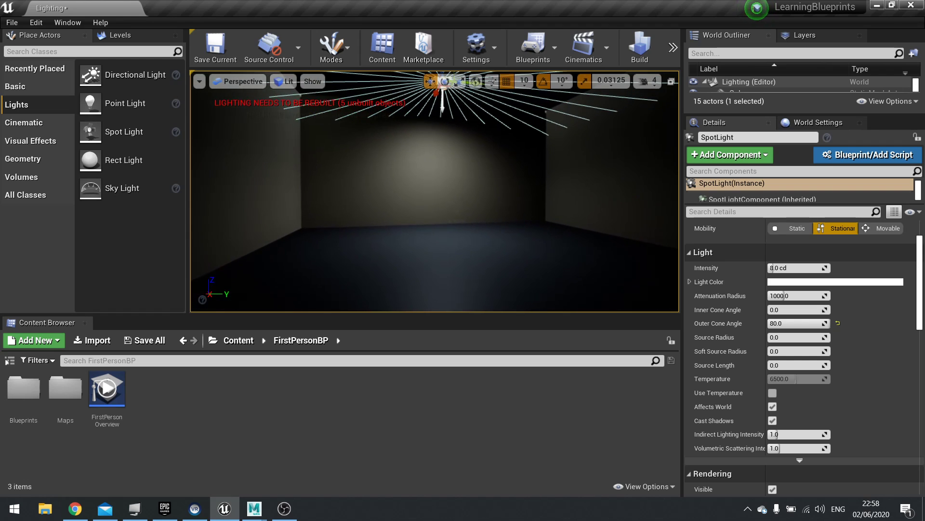
left_click_drag(791, 309, 861, 309)
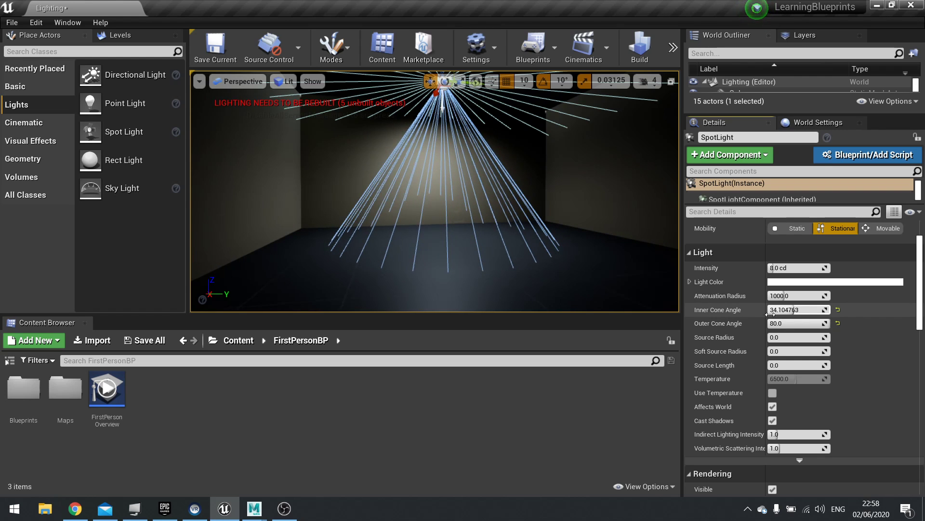
right_click_drag(530, 202, 579, 212)
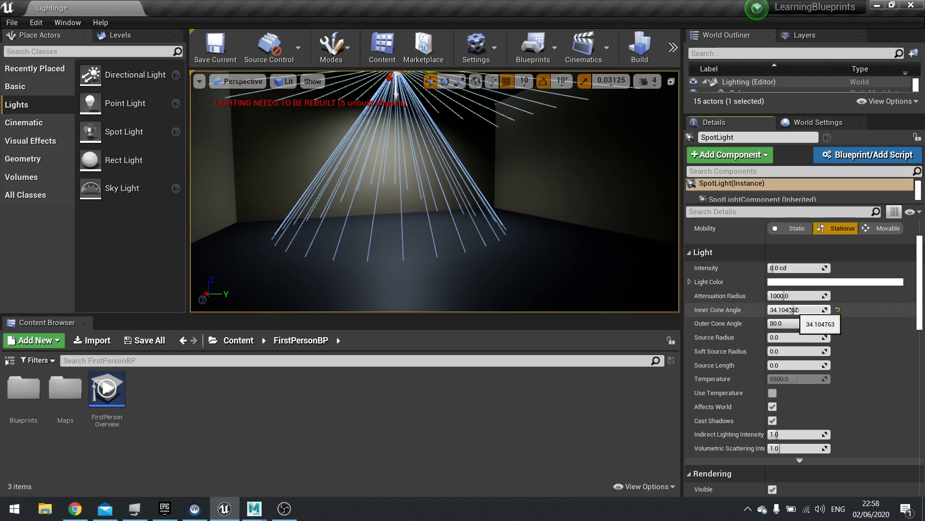
left_click_drag(796, 308, 762, 309)
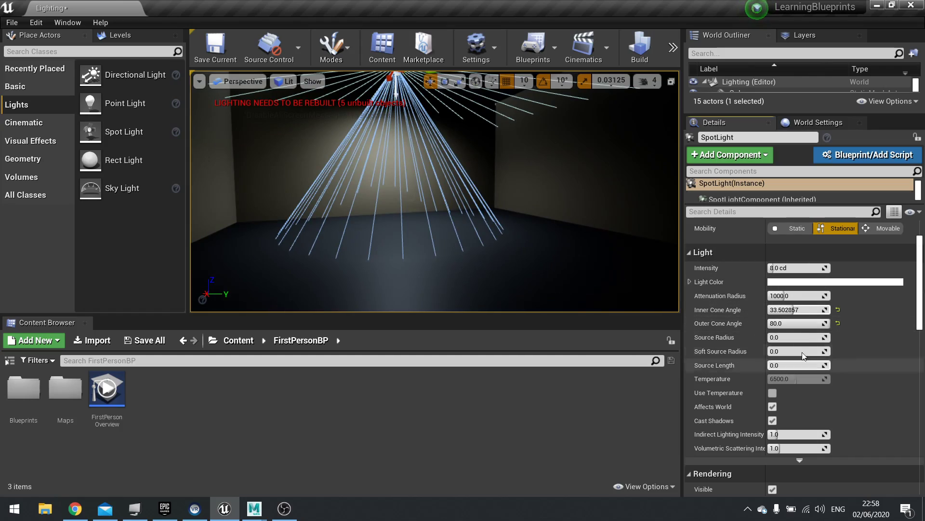
Move the spot light along the X axis to X 970, keeping its height near the ceiling
right_click_drag(530, 203, 428, 190)
key("d")
key("w")
left_click_drag(498, 136, 451, 139)
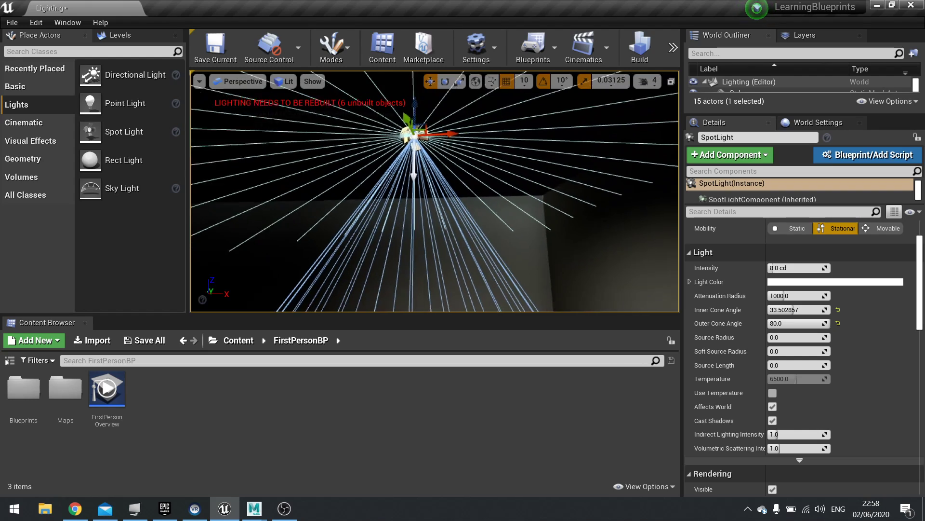
key("w")
mouse_move(450, 139)
right_mouse_down()
mouse_move(395, 121)
mouse_move(460, 132)
right_mouse_up()
key("s")
right_click_drag(528, 215, 642, 202)
key("d")
key("s")
key("a")
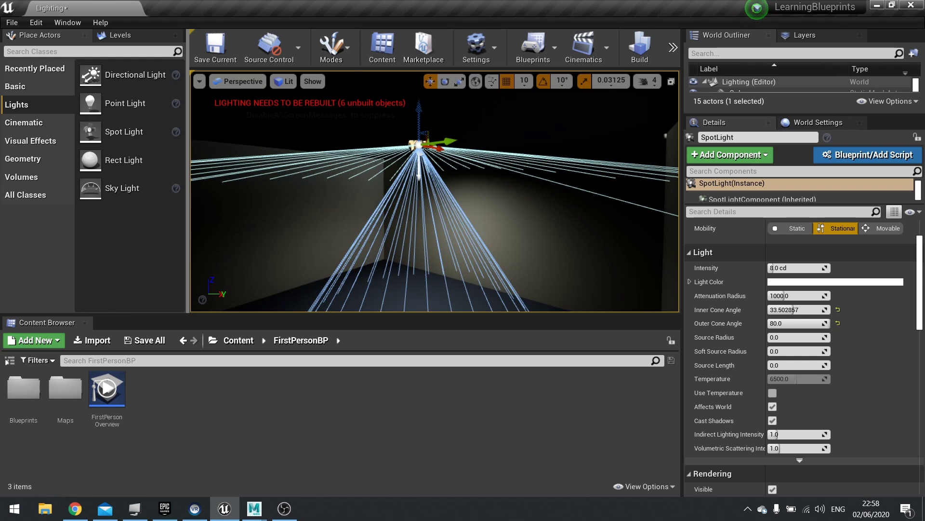
Set the spot light's mobility to Static and keep the light selected
scroll(759, 315, "up", 2)
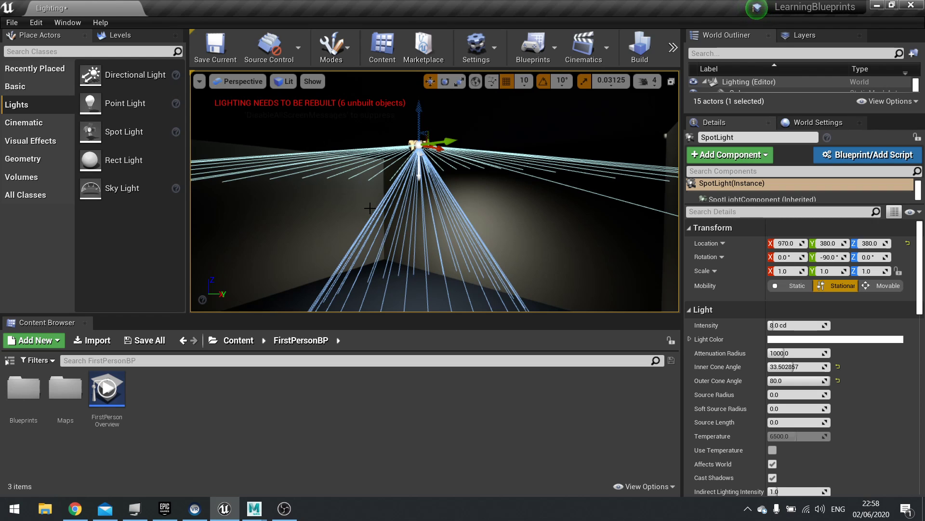
right_click_drag(403, 251, 407, 263)
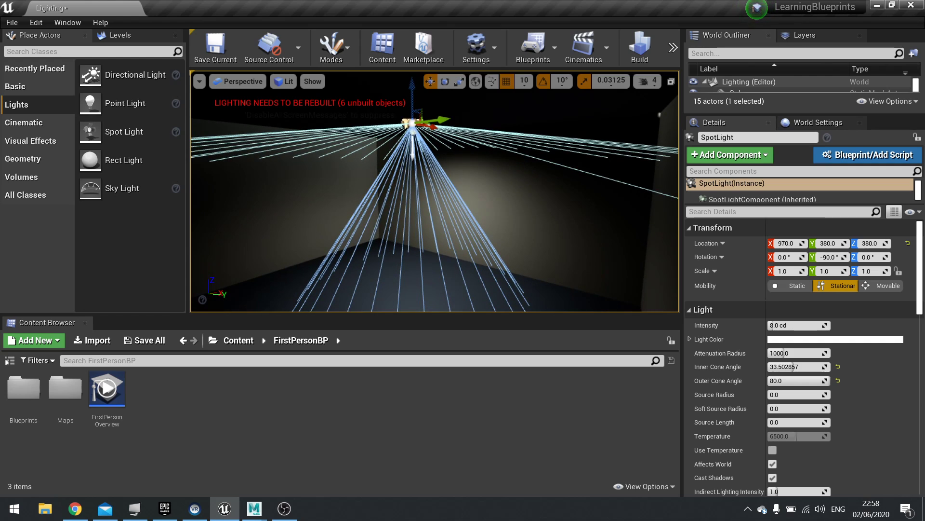
right_click_drag(369, 227, 361, 231)
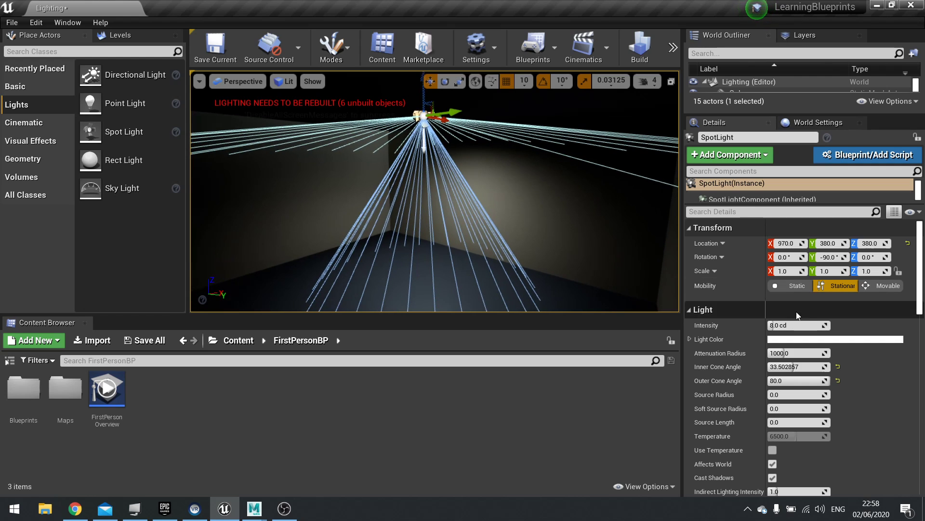
left_click(796, 286)
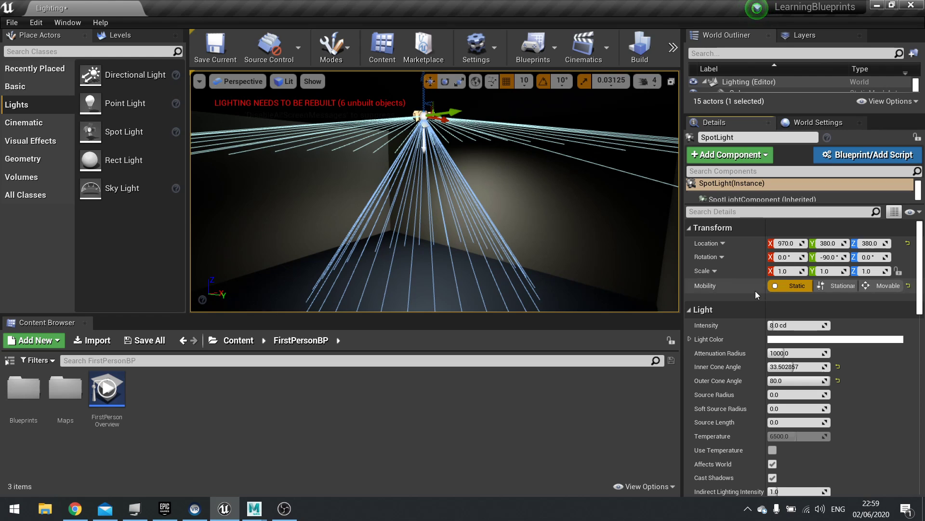
right_click(474, 214)
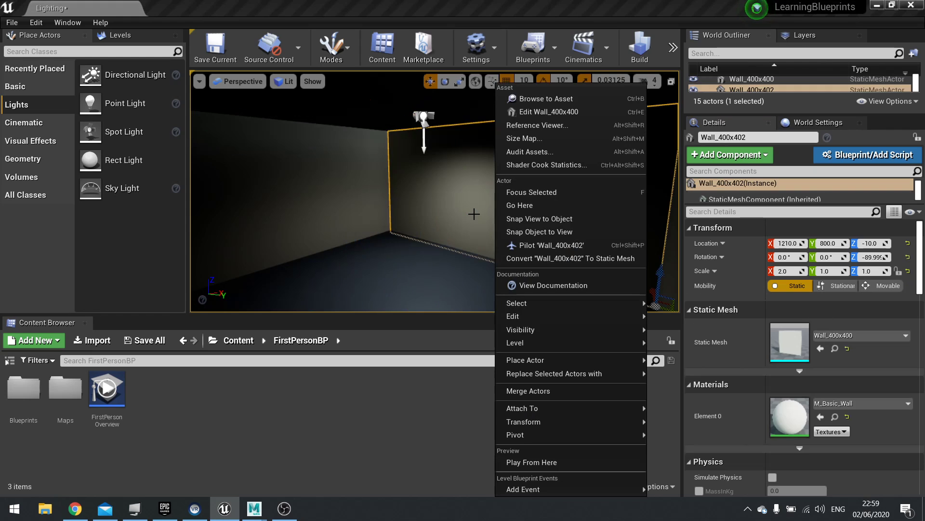
left_click(422, 123)
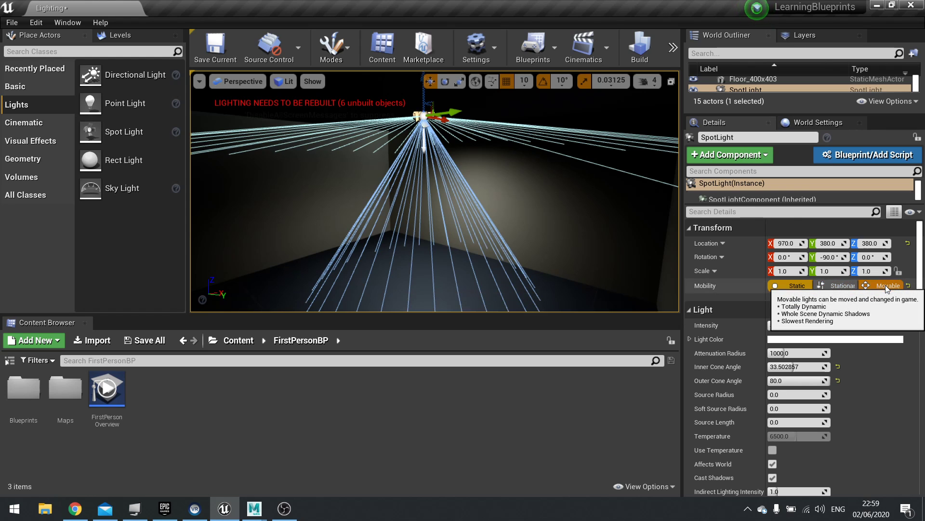
Set the lighting quality to Preview, build only the lighting, and inspect the baked room
right_click_drag(627, 231, 680, 271)
right_click_drag(484, 214, 434, 201)
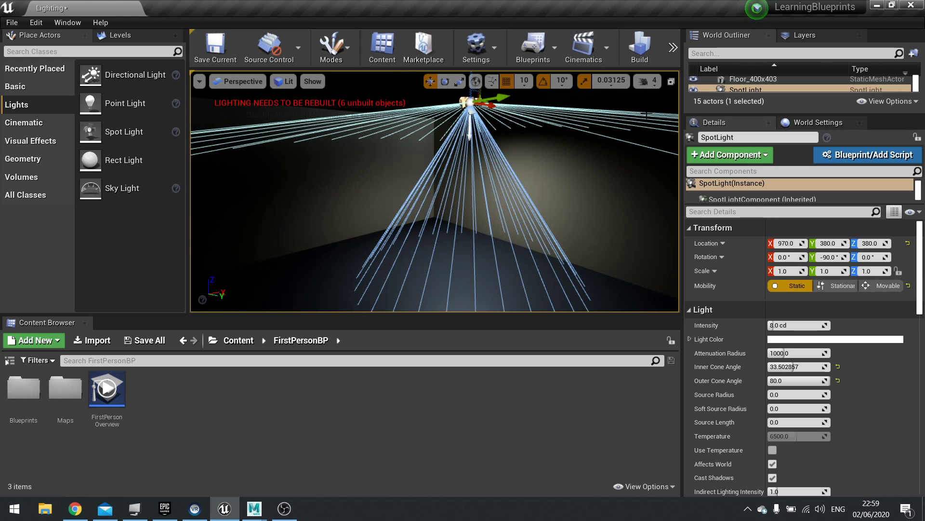
left_click(673, 51)
mouse_move(696, 73)
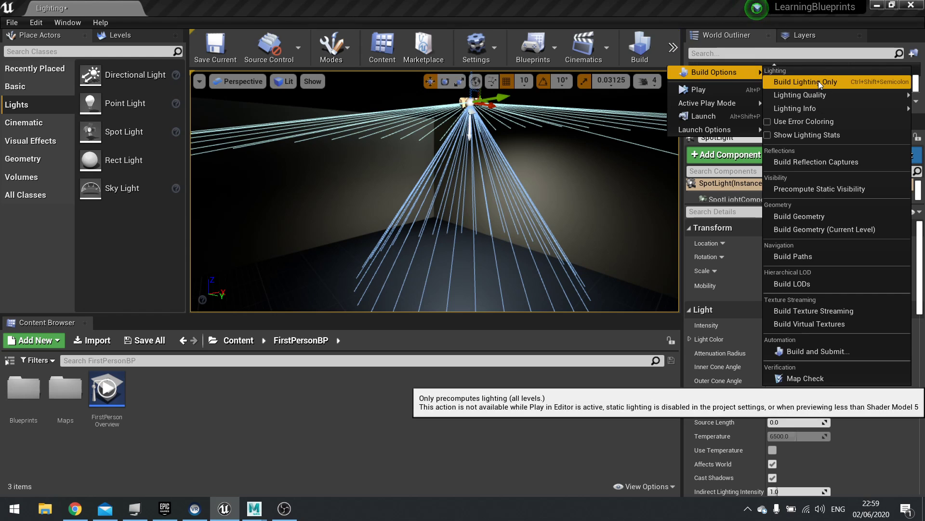
mouse_move(846, 96)
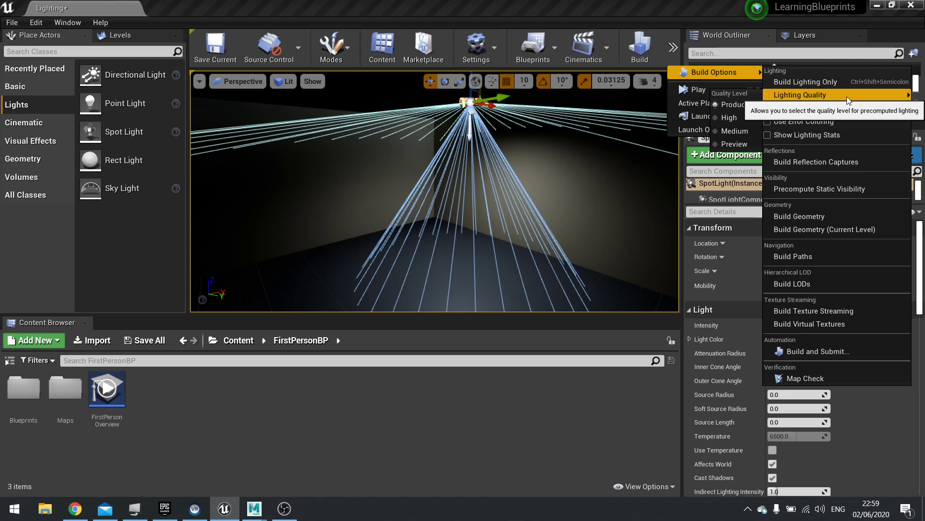
left_click(735, 144)
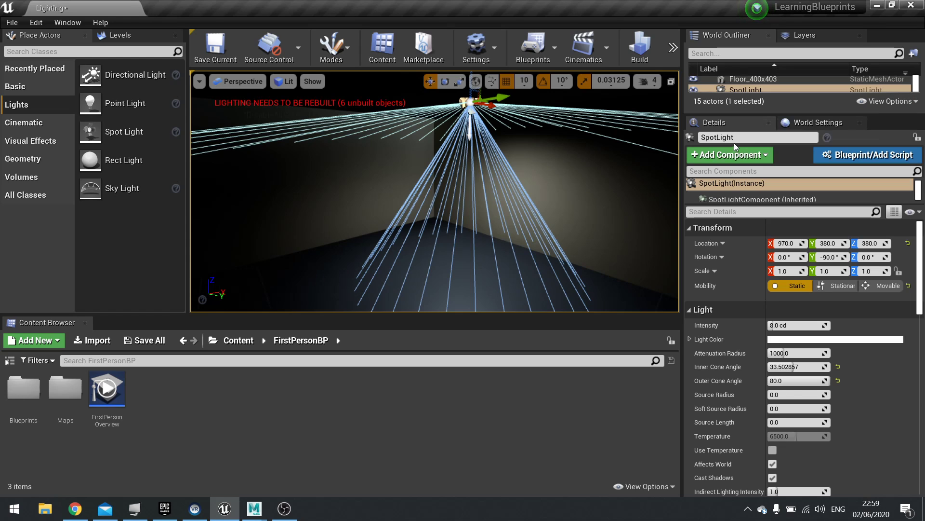
left_click(673, 47)
mouse_move(731, 73)
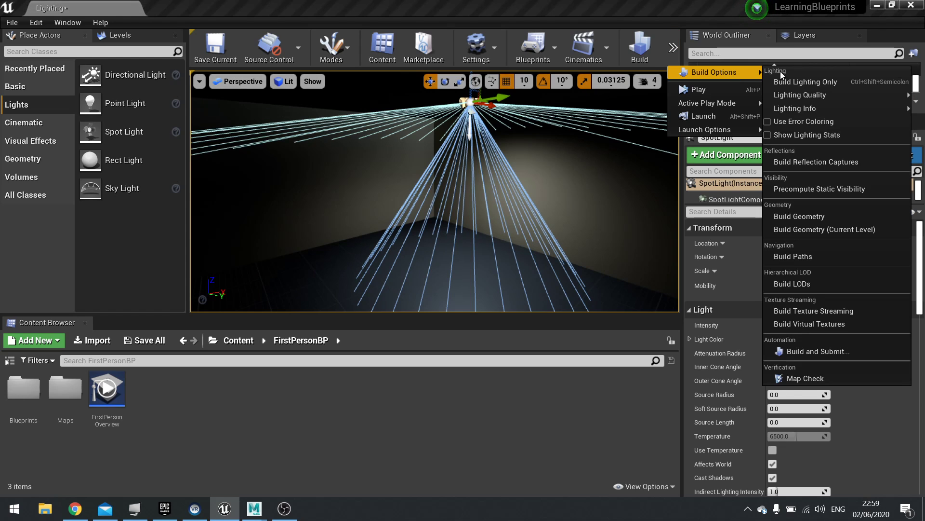
left_click(799, 81)
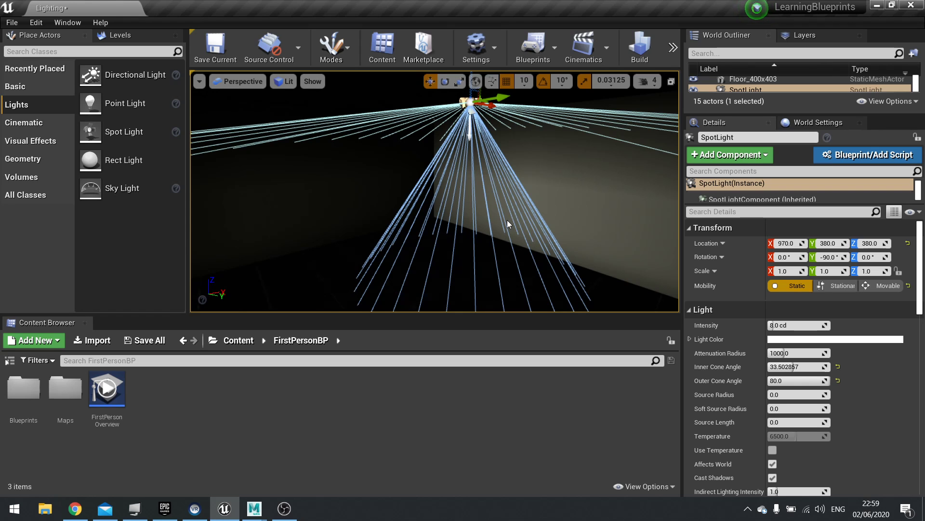
right_click_drag(494, 220, 436, 229)
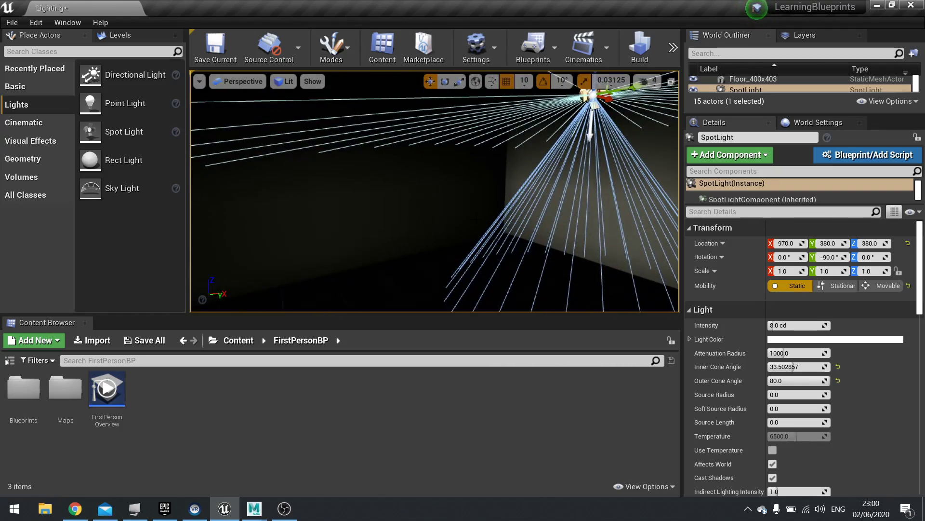
right_click_drag(432, 171, 519, 283)
Try an indirect lighting intensity of 3 on the spot light, rebuild the lighting, and inspect the walls and ceiling
scroll(746, 407, "down", 4)
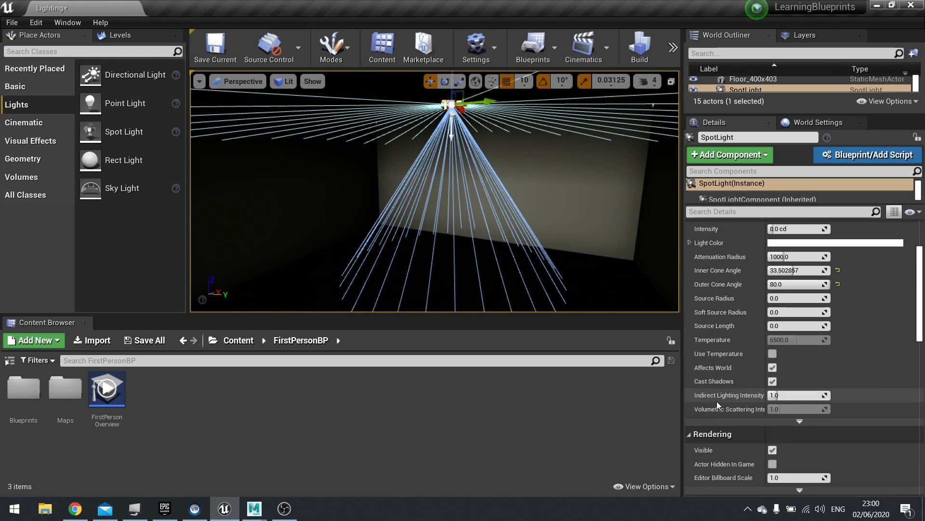
left_click(785, 395)
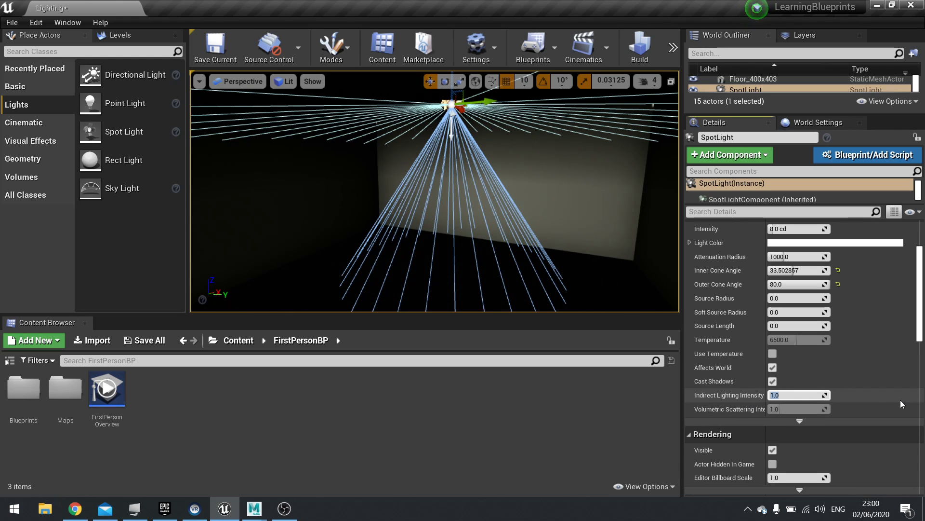
right_click_drag(531, 217, 472, 130)
left_click(785, 394)
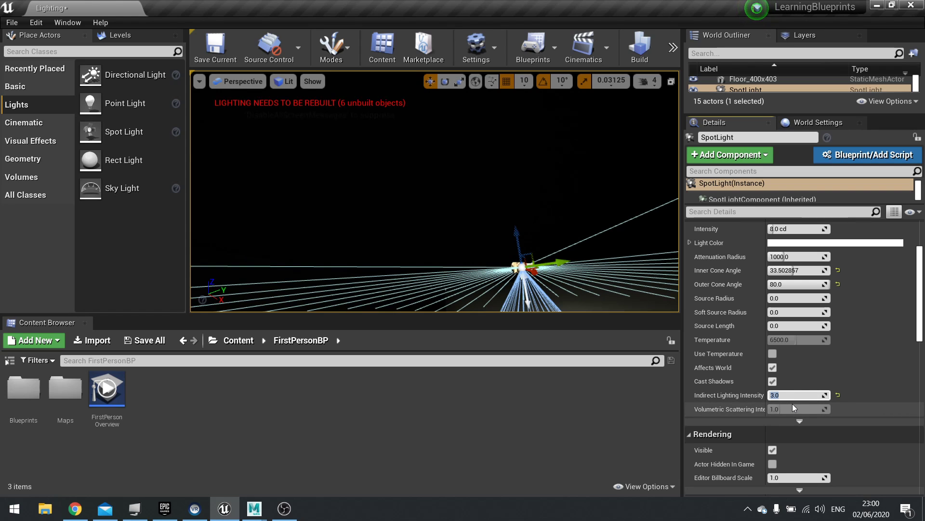
left_click(672, 43)
left_click(790, 79)
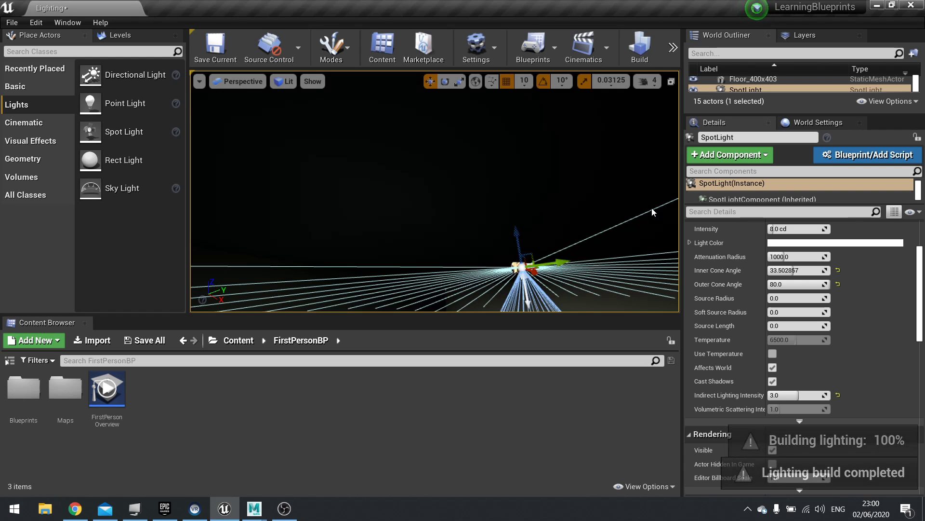
right_click_drag(652, 212, 647, 265)
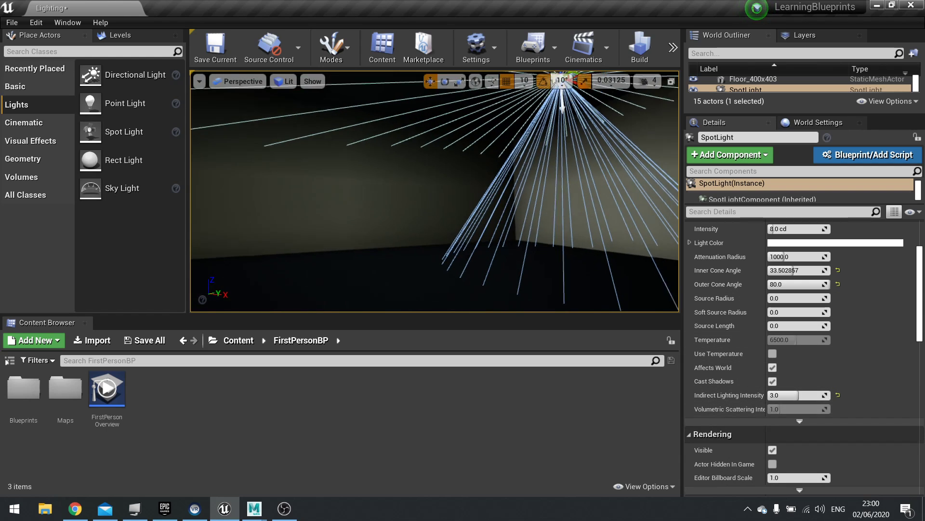
right_click_drag(595, 213, 511, 256)
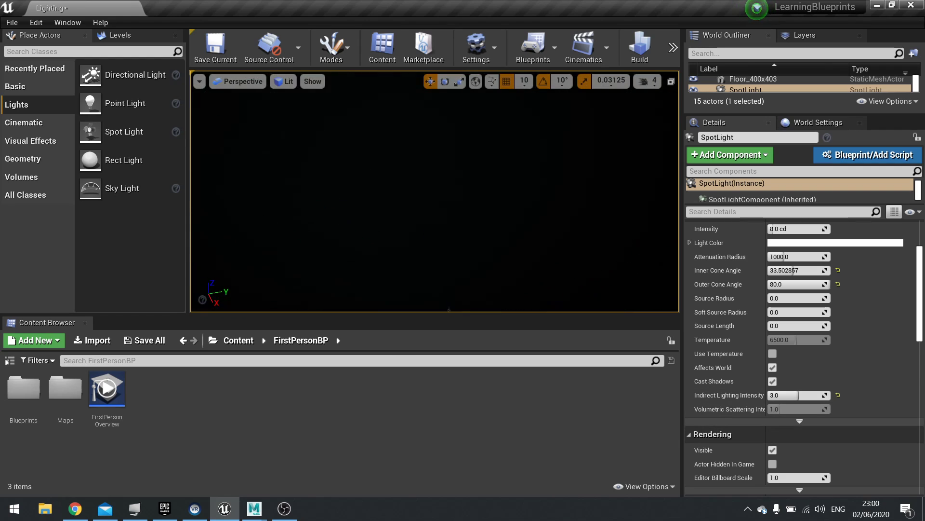
right_click_drag(551, 205, 531, 230)
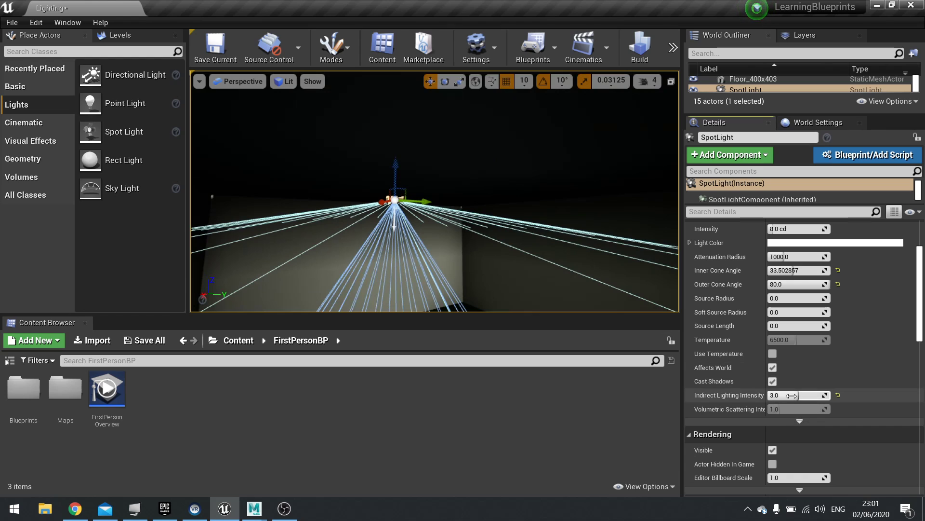
Set the spot light's indirect lighting intensity to 8, rebuild the lighting, and check the ceiling and walls
left_click(792, 395)
type("8")
key("Return")
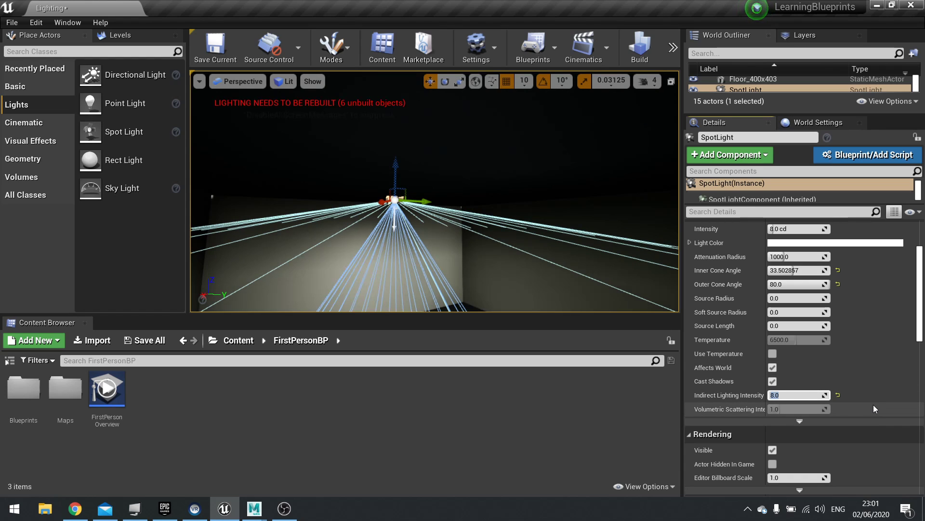
left_click(674, 47)
mouse_move(722, 74)
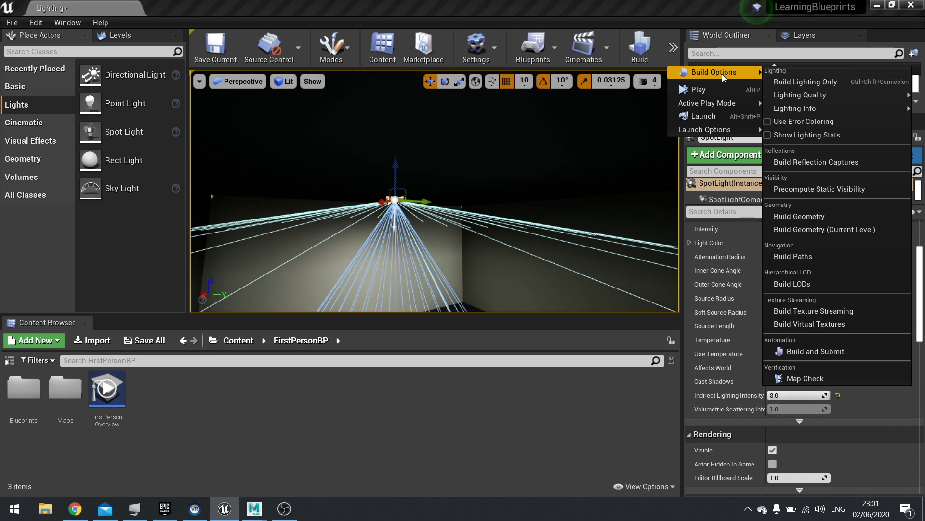
left_click(797, 83)
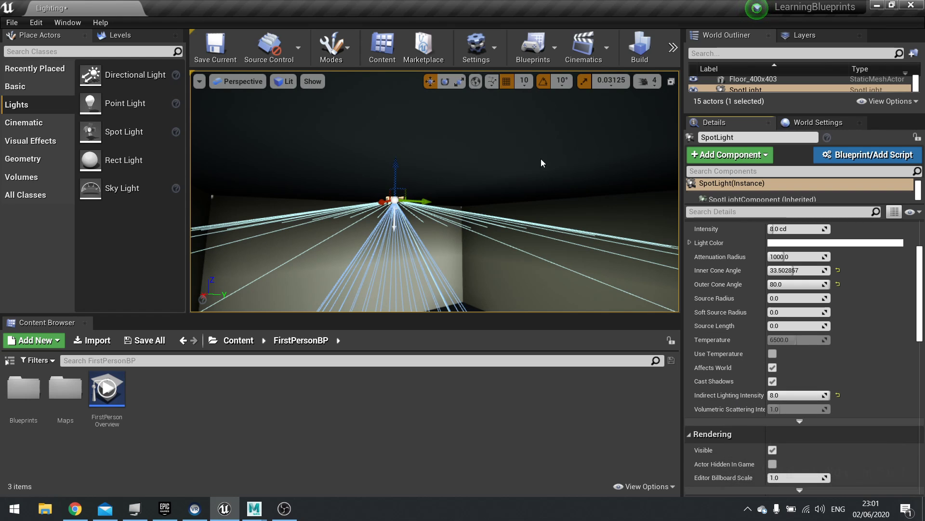
right_click_drag(464, 198, 501, 202)
right_click_drag(448, 255, 448, 198)
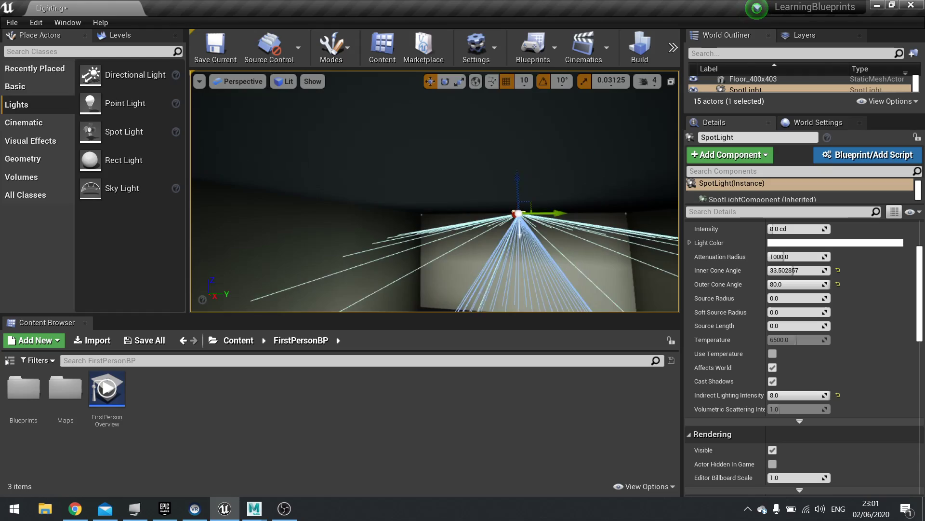
Duplicate the spot light in the negative X direction along the ceiling, rebuild the lighting, and inspect the room
right_click_drag(448, 198, 450, 252)
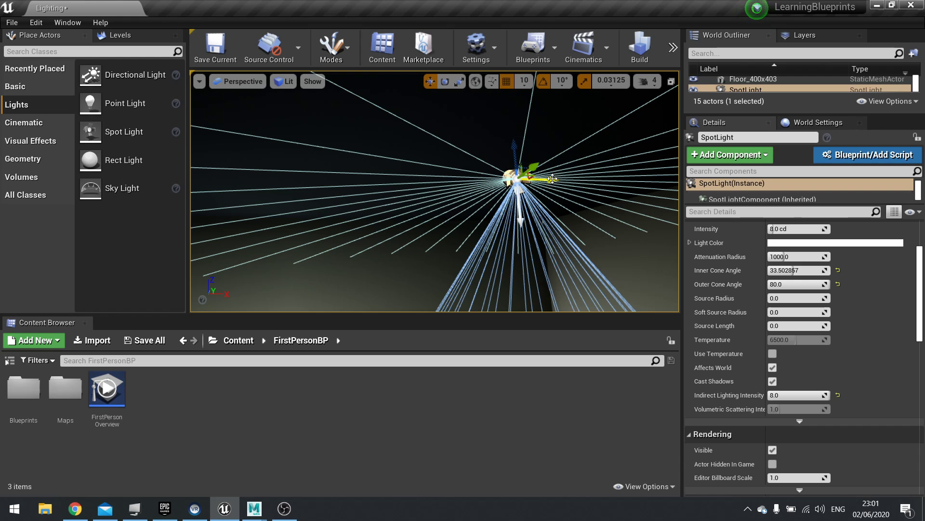
left_click_drag(549, 179, 339, 176, "alt")
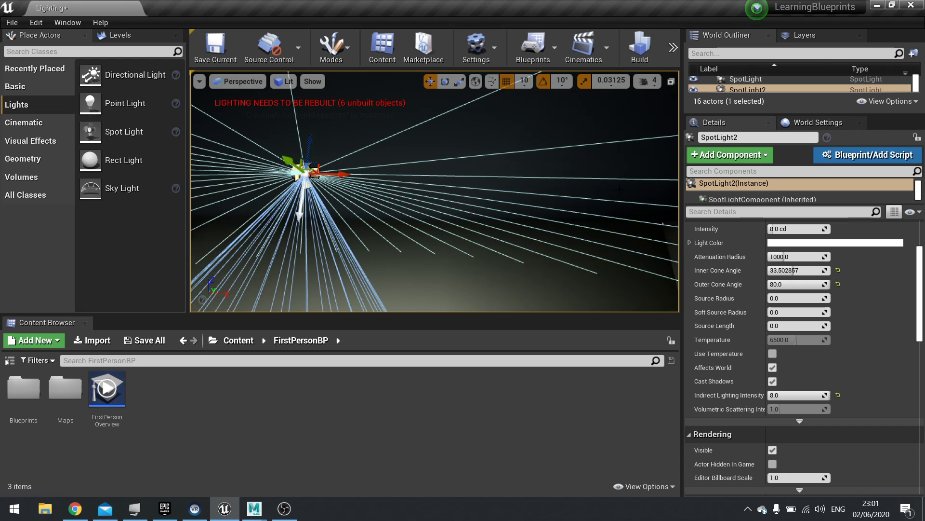
right_click_drag(620, 189, 531, 207)
left_click(673, 48)
mouse_move(701, 77)
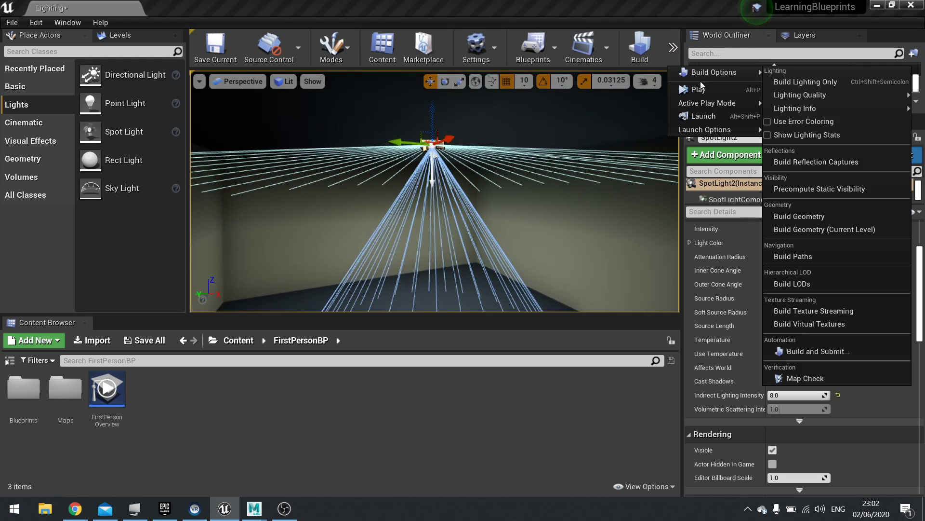
left_click(805, 83)
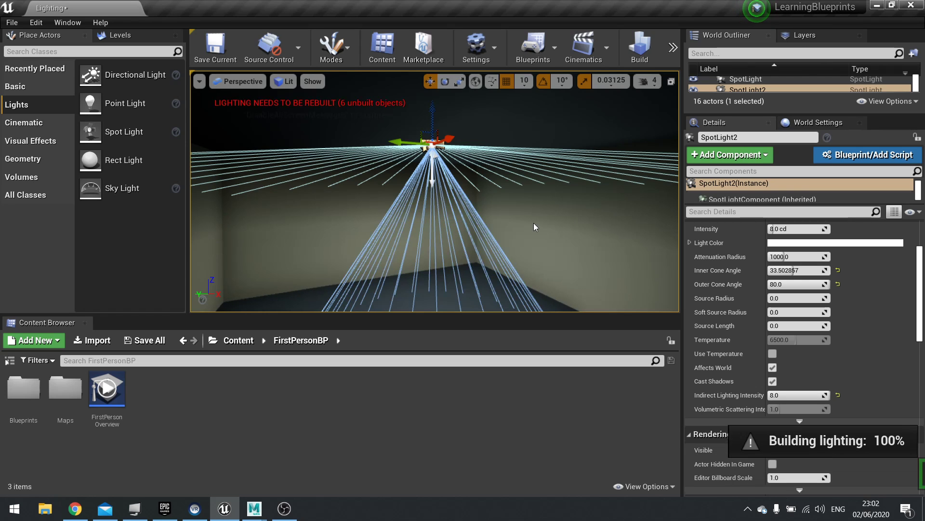
right_click_drag(488, 230, 385, 217)
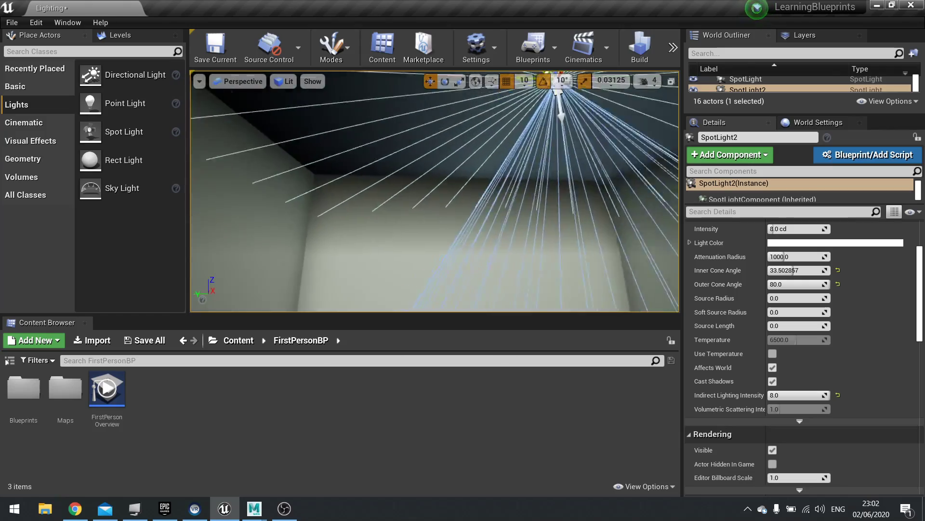
right_click_drag(443, 135, 299, 246)
right_click_drag(479, 226, 497, 241)
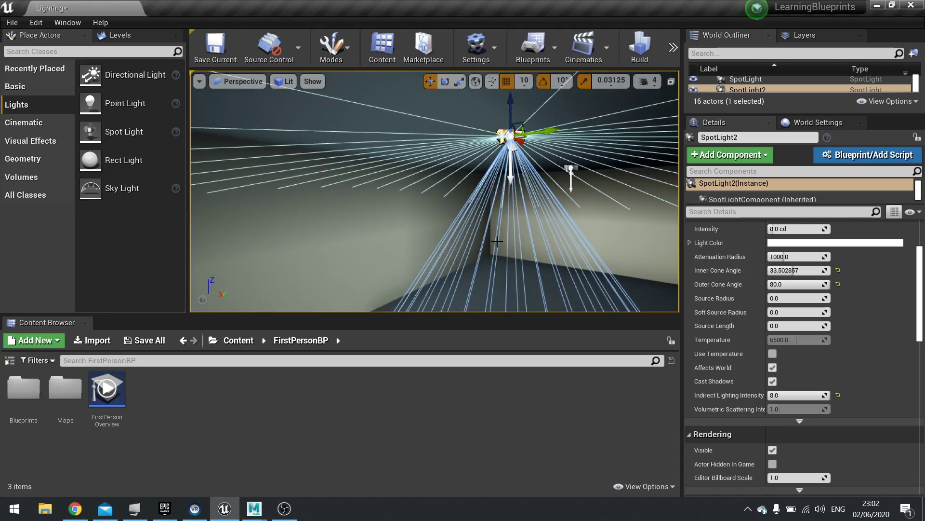